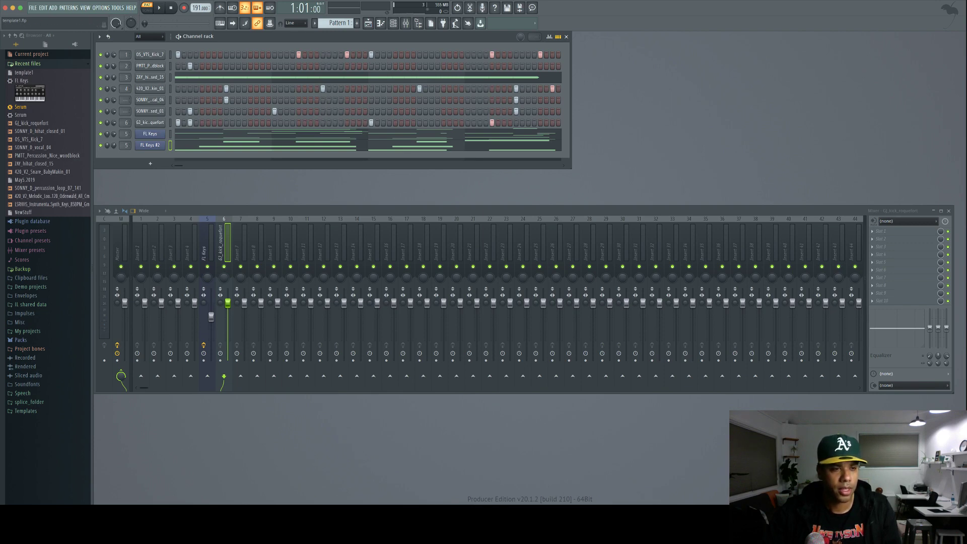
Play back the pattern with only the FL Keys channel audible, and select its mixer track
{"action": "key", "text": "space"}
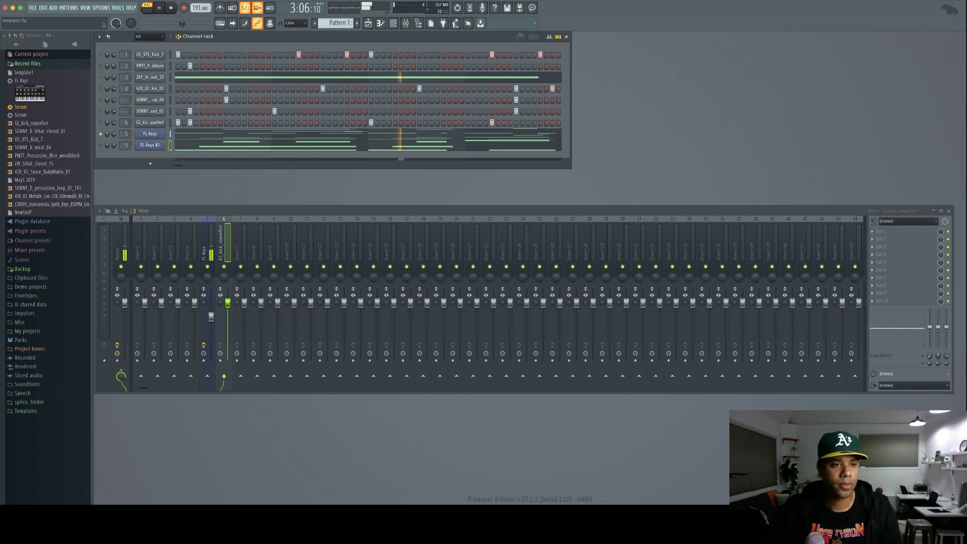
{"action": "double_click", "coordinate": [126, 134]}
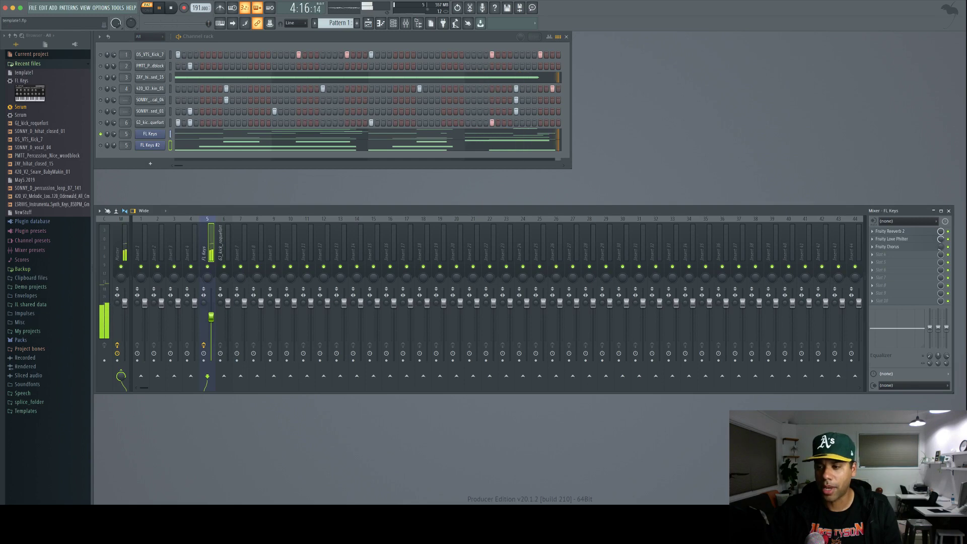
{"action": "key", "text": "space"}
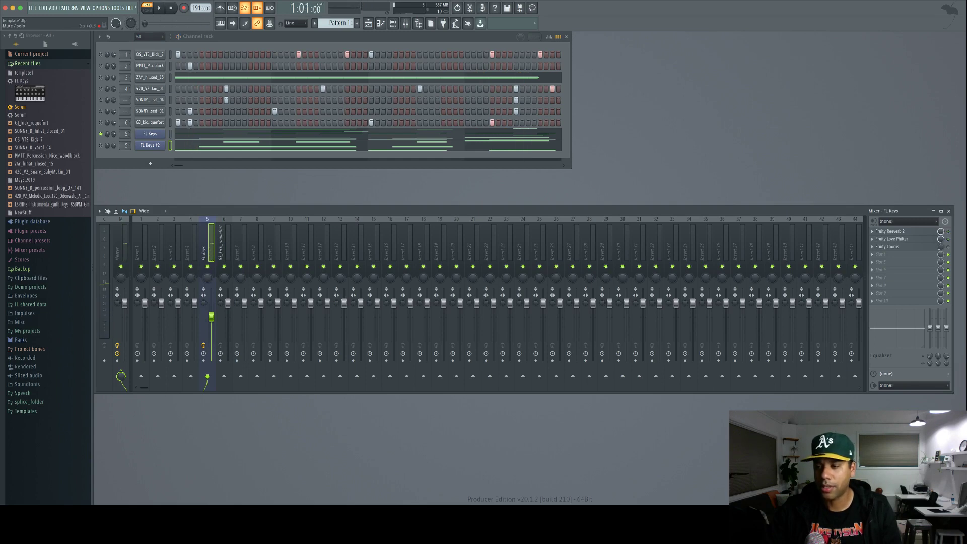
Replay the pattern while unmuting the kick, vocal, hi-hat and remaining channels one after another until all are audible, and stop playback
{"action": "key", "text": "space"}
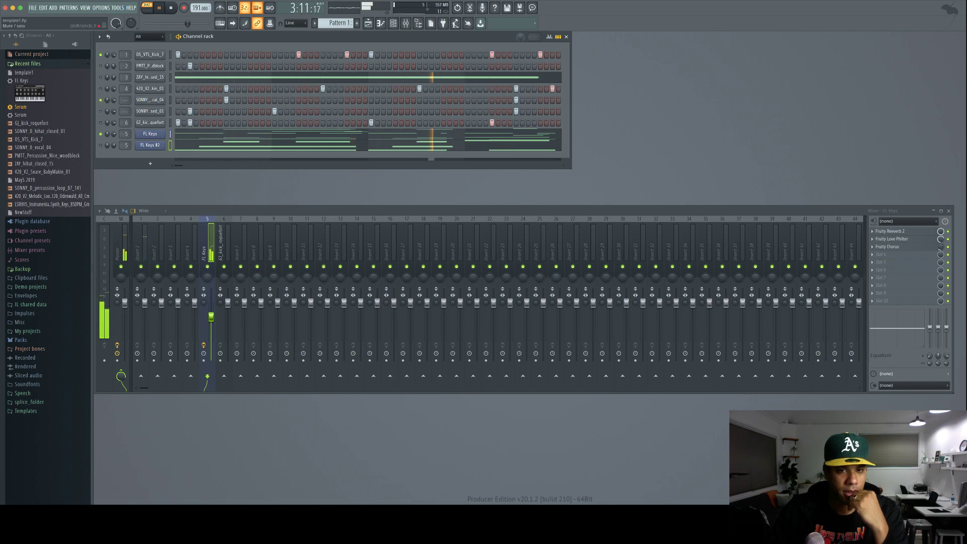
{"action": "left_click", "coordinate": [101, 100]}
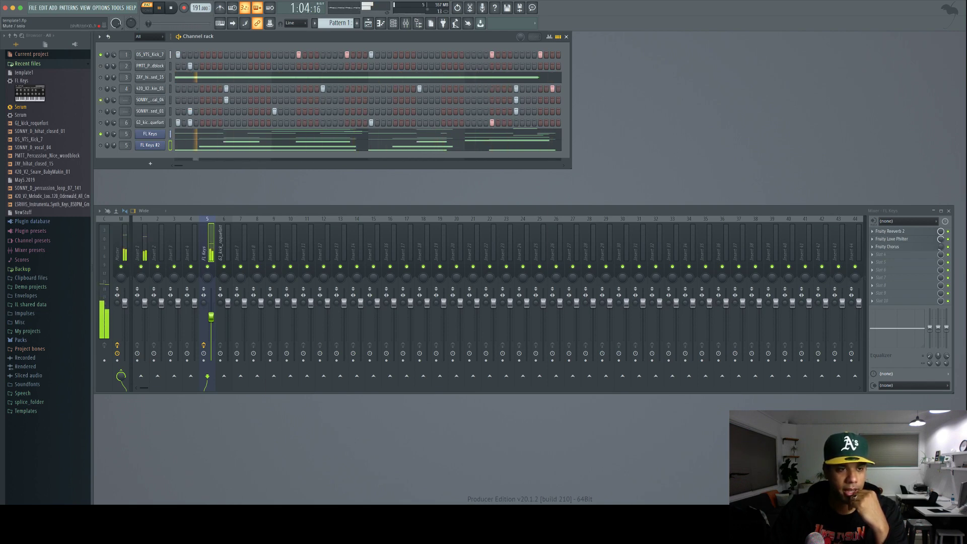
{"action": "left_click_drag", "start_coordinate": [114, 100], "coordinate": [114, 111]}
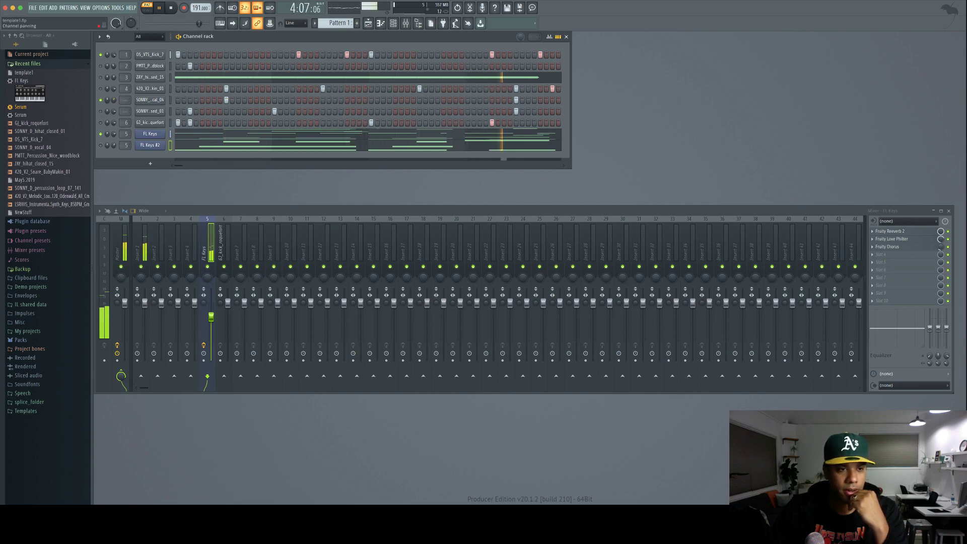
{"action": "left_click", "coordinate": [100, 123]}
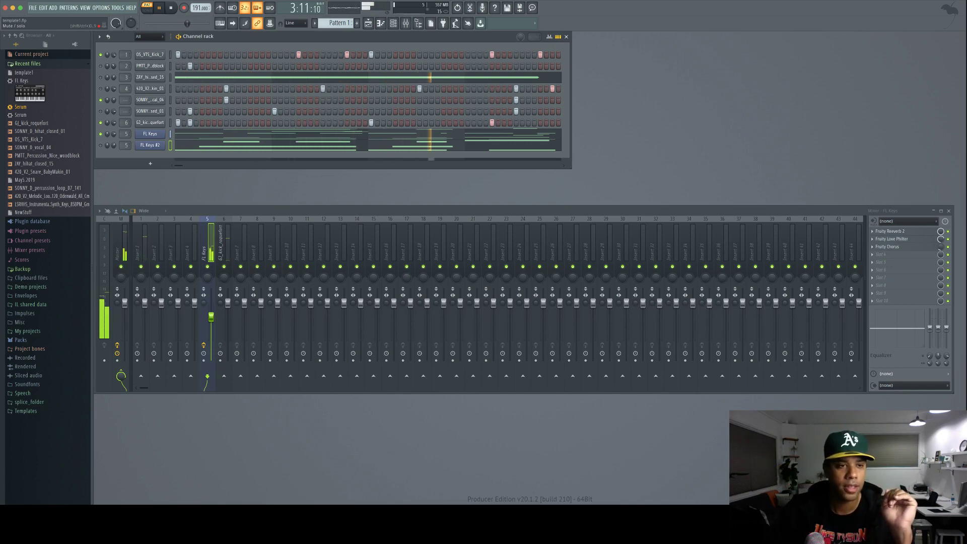
{"action": "mouse_move", "coordinate": [200, 23]}
{"action": "left_mouse_down"}
{"action": "mouse_move", "coordinate": [160, 23]}
{"action": "mouse_move", "coordinate": [185, 23]}
{"action": "left_mouse_up"}
{"action": "left_click", "coordinate": [101, 77]}
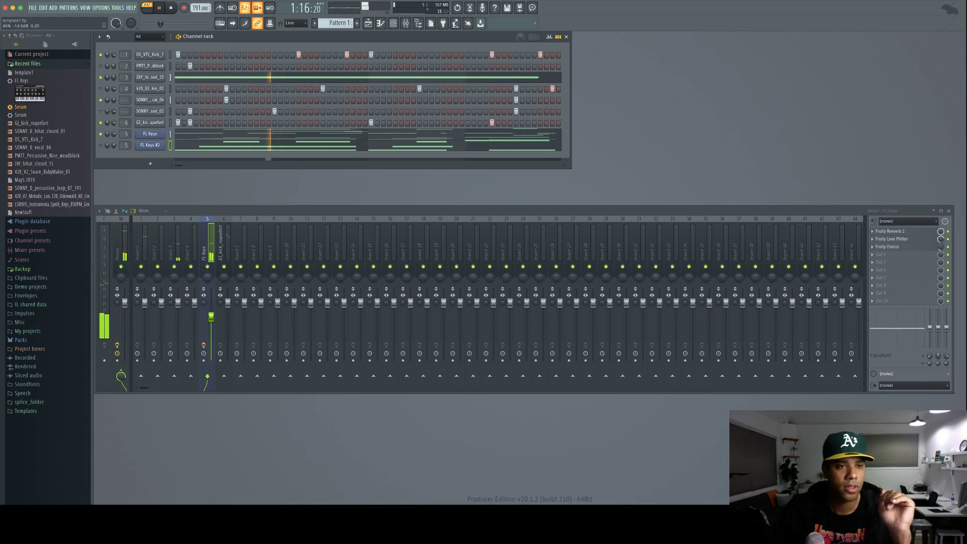
{"action": "left_click_drag", "start_coordinate": [114, 77], "coordinate": [114, 87]}
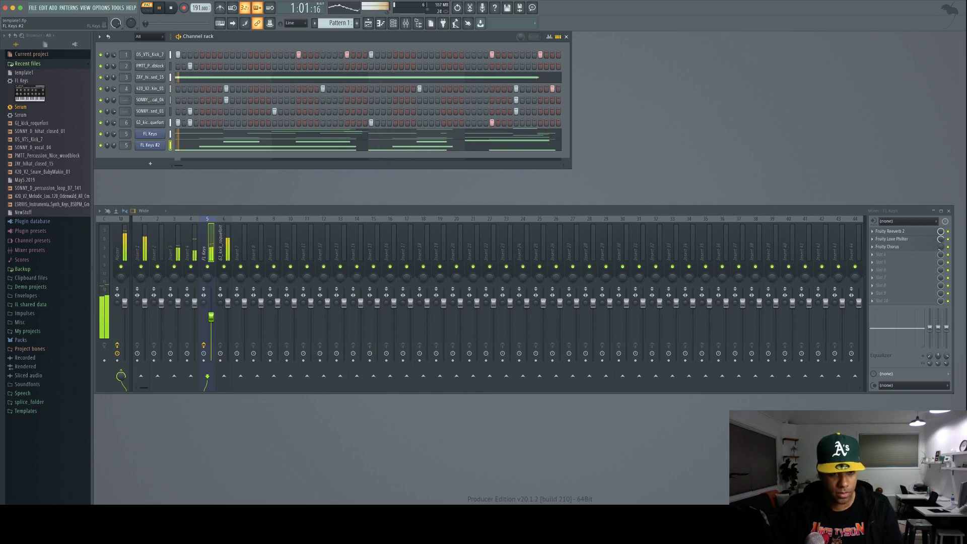
{"action": "key", "text": "space"}
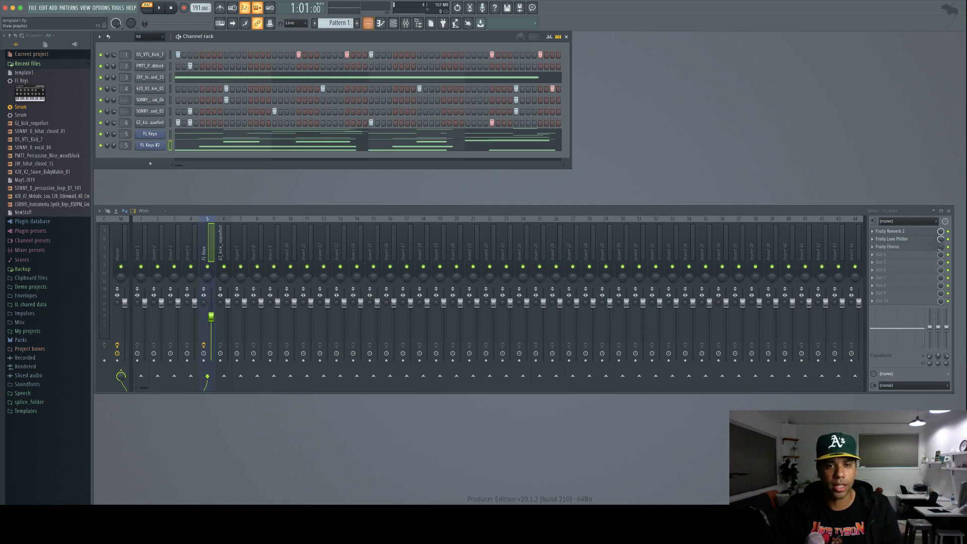
Move the Pattern 1 clip to the start of Track 1 in the playlist and split the pattern by channel
{"action": "key", "text": "F5"}
{"action": "left_click", "coordinate": [241, 87]}
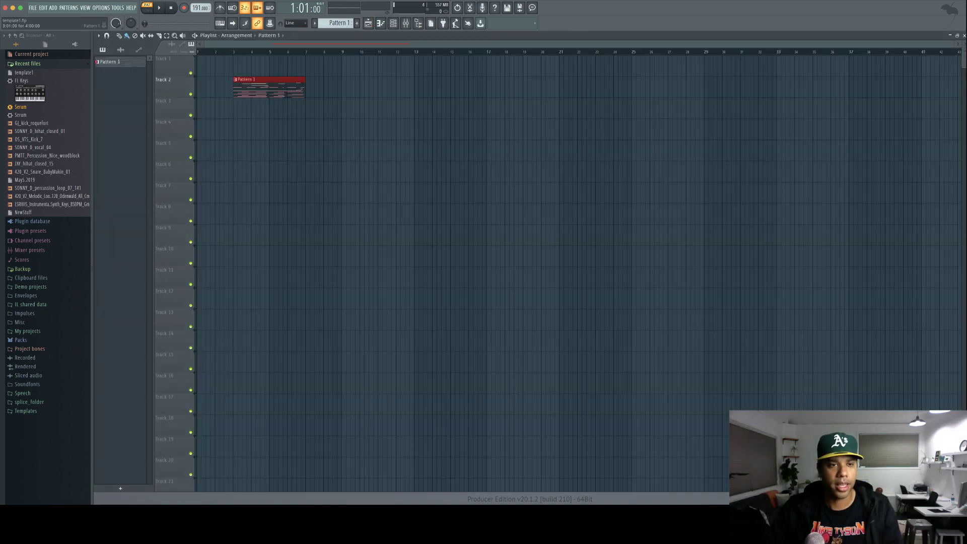
{"action": "left_click_drag", "start_coordinate": [247, 88], "coordinate": [218, 66]}
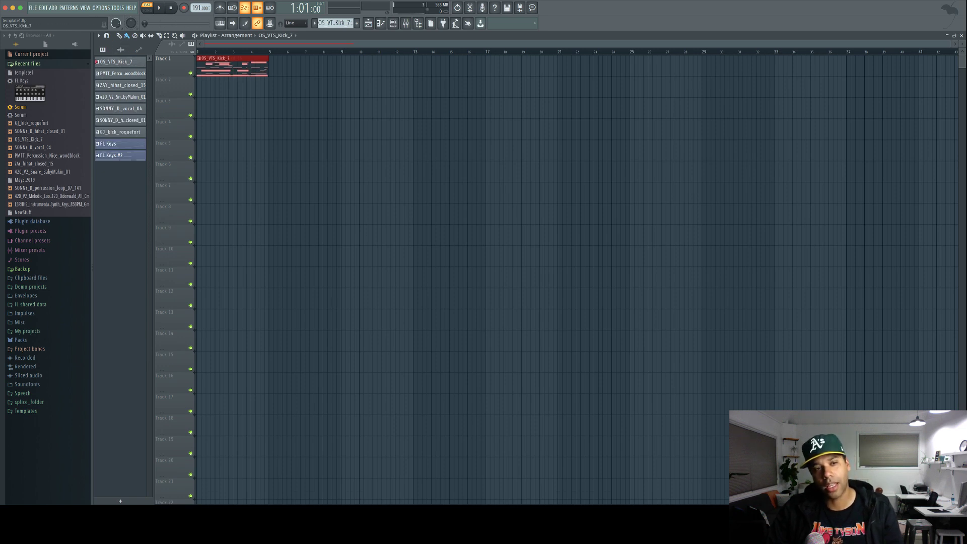
Clear the clips from Track 1 and place all nine split patterns on Tracks 2 to 10, repeated from bar 5
{"action": "key", "text": "Delete"}
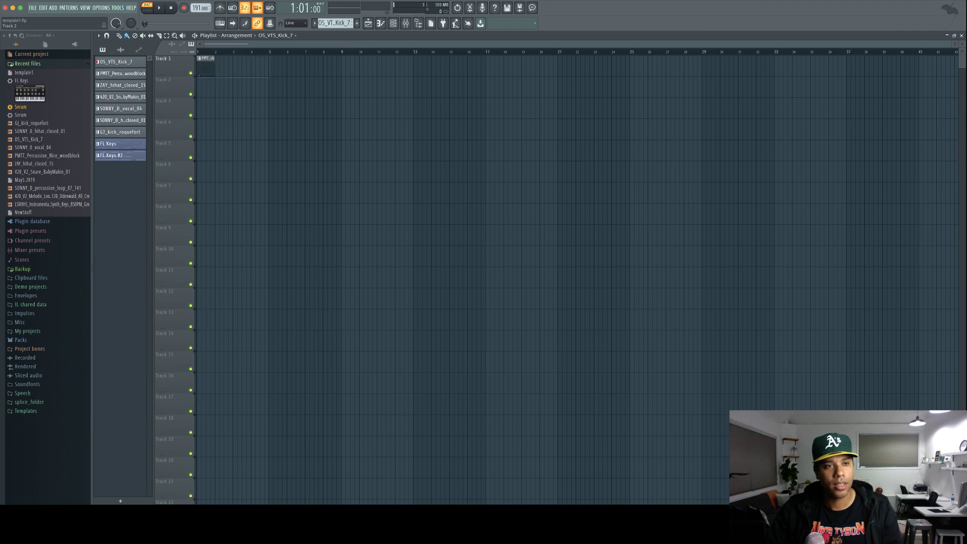
{"action": "right_click", "coordinate": [208, 67]}
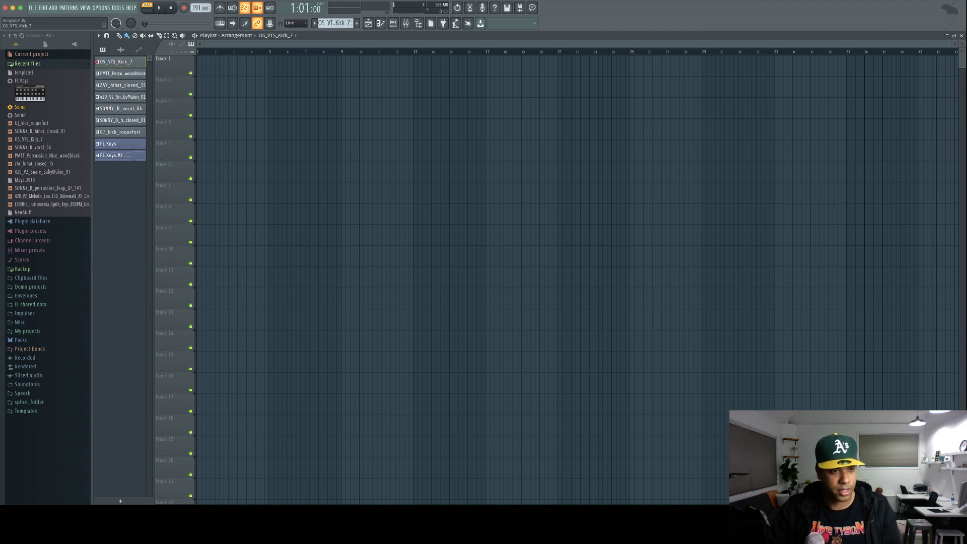
{"action": "left_click", "coordinate": [121, 155], "text": "shift"}
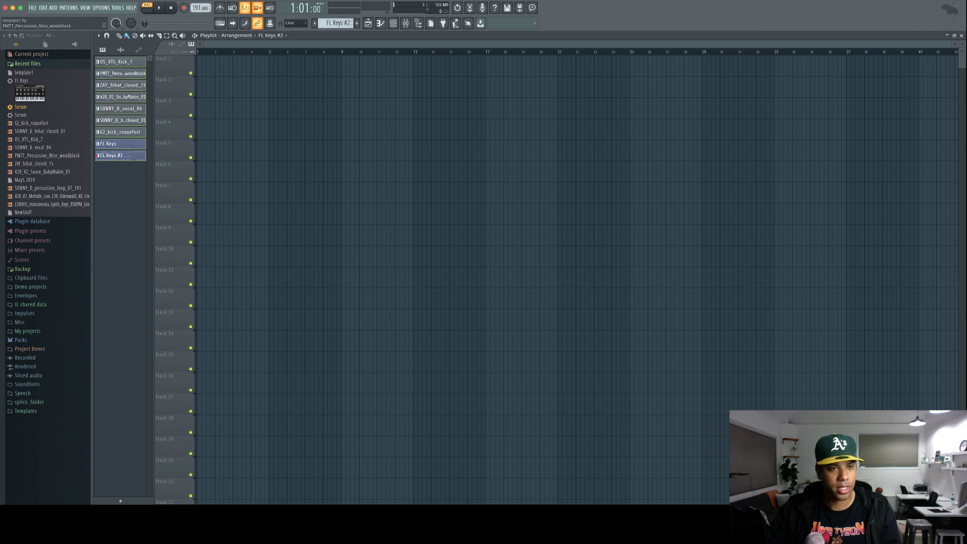
{"action": "left_click_drag", "start_coordinate": [121, 155], "coordinate": [278, 87]}
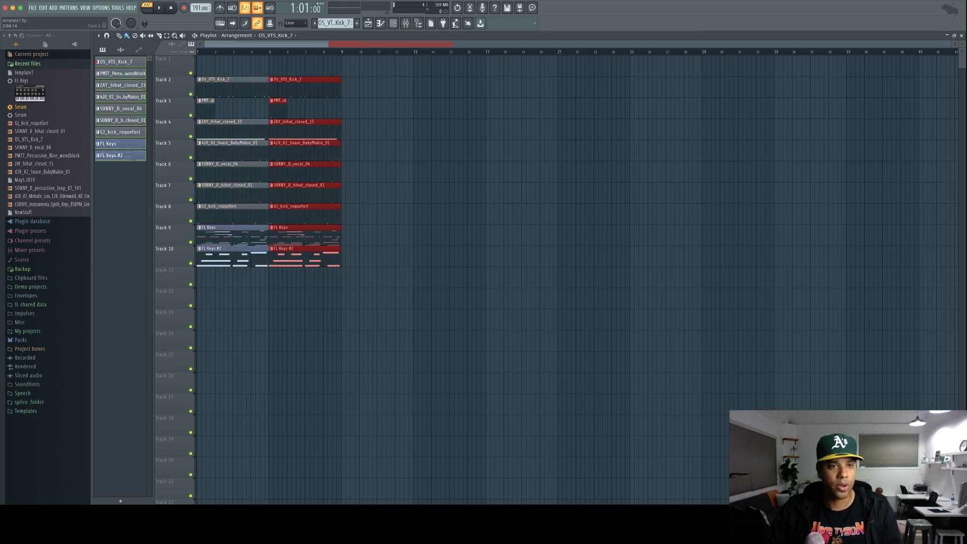
Duplicate the whole arrangement twice so the clips on Tracks 2 to 10 fill bars 1 to 32, and deselect them
{"action": "key", "text": "ctrl+a"}
{"action": "left_click_drag", "start_coordinate": [229, 87], "coordinate": [374, 87]}
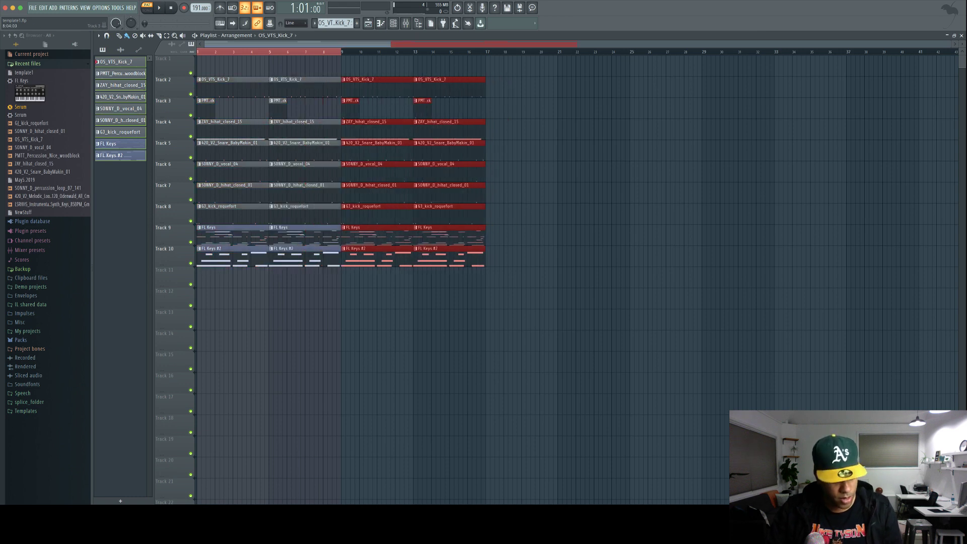
{"action": "key", "text": "ctrl+a"}
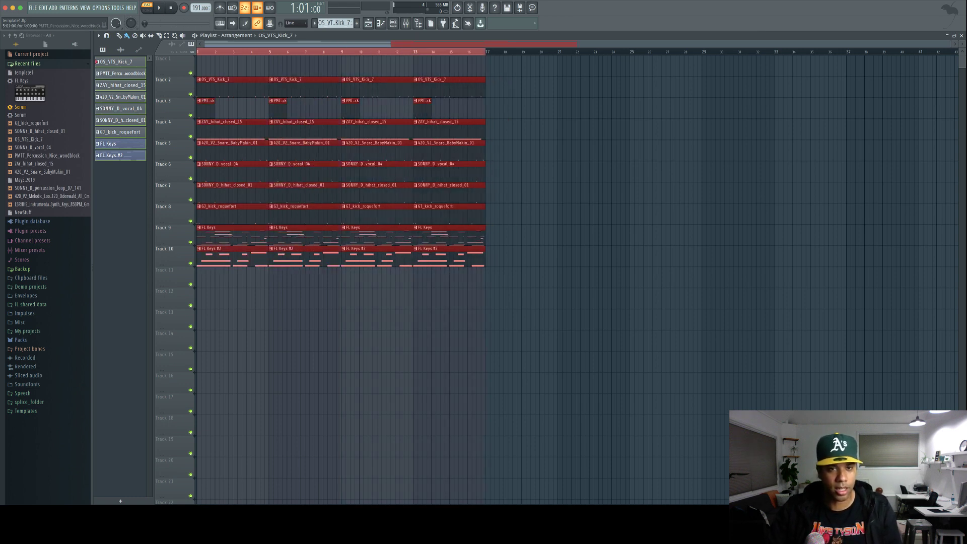
{"action": "left_click_drag", "start_coordinate": [240, 80], "coordinate": [528, 80]}
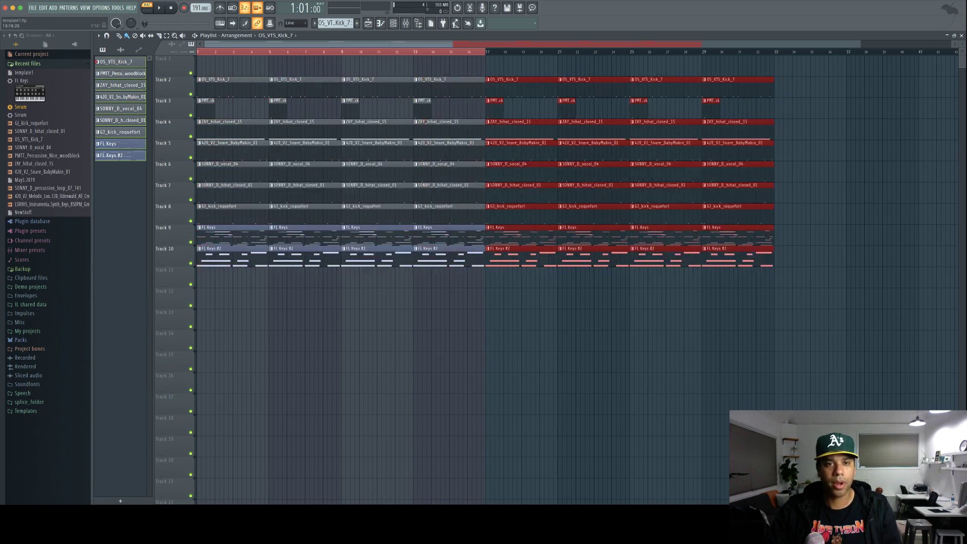
{"action": "key", "text": "ctrl+d"}
Switch playback to song mode and briefly play the arrangement from the beginning
{"action": "key", "text": "l"}
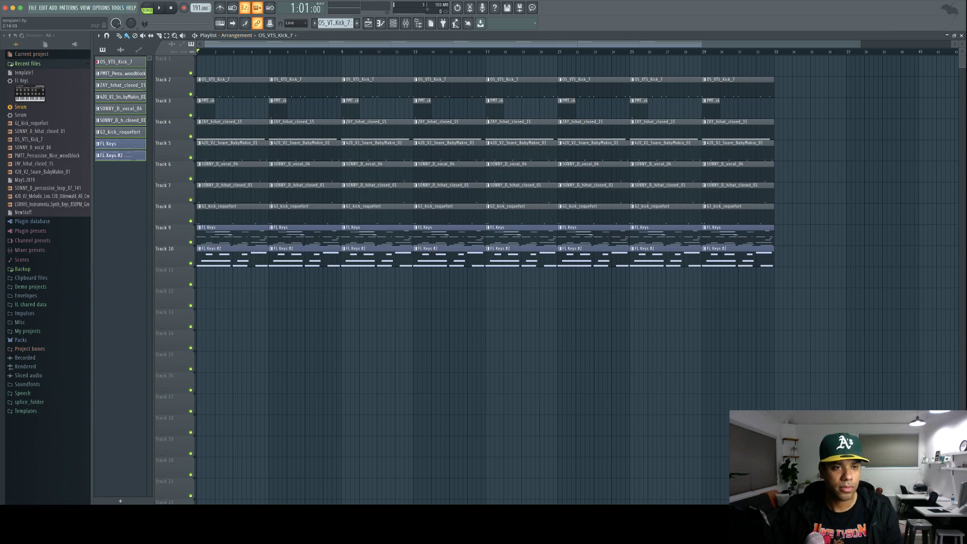
{"action": "key", "text": "space"}
{"action": "key", "text": "space"}
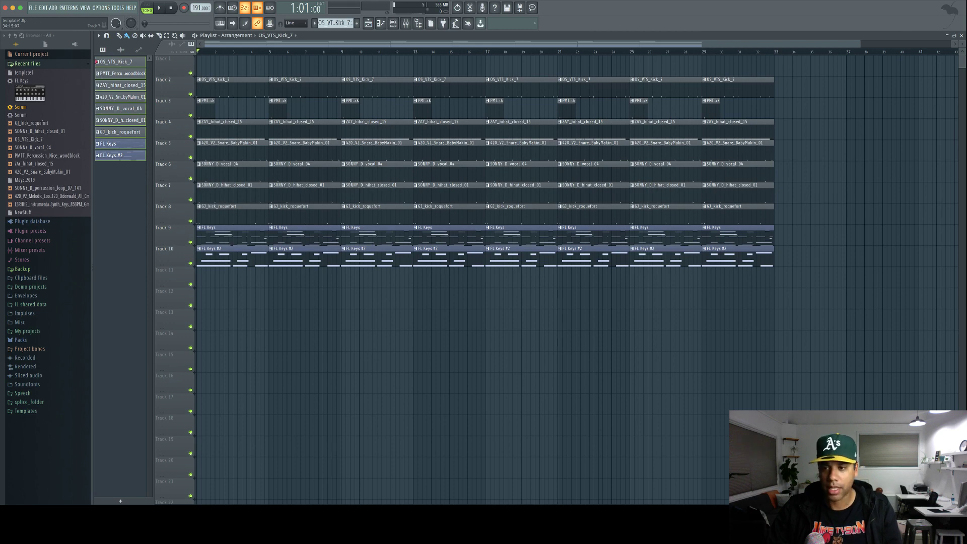
Move all drum and vocal clips directly below the two FL Keys tracks, onto Tracks 11 to 17
{"action": "left_click_drag", "start_coordinate": [807, 224], "coordinate": [203, 298]}
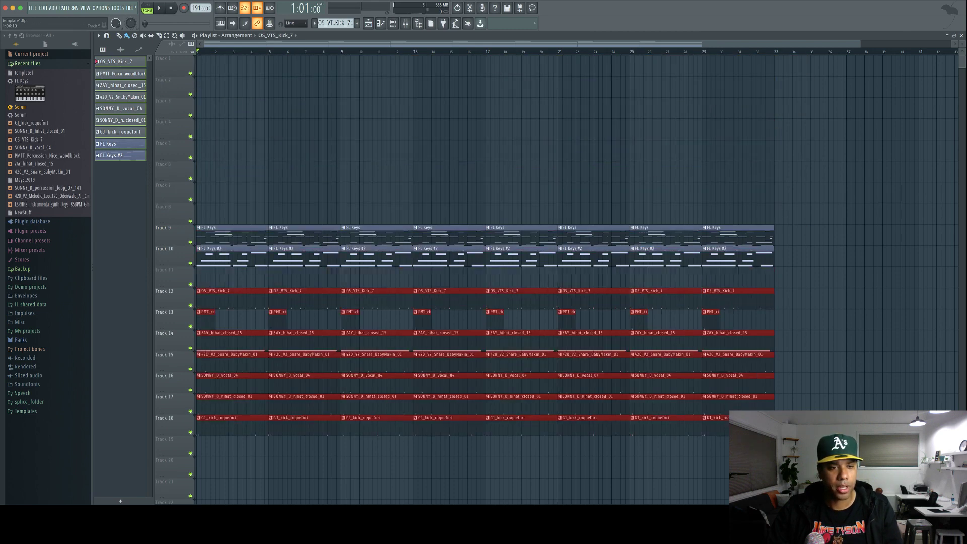
{"action": "key", "text": "shift+Up"}
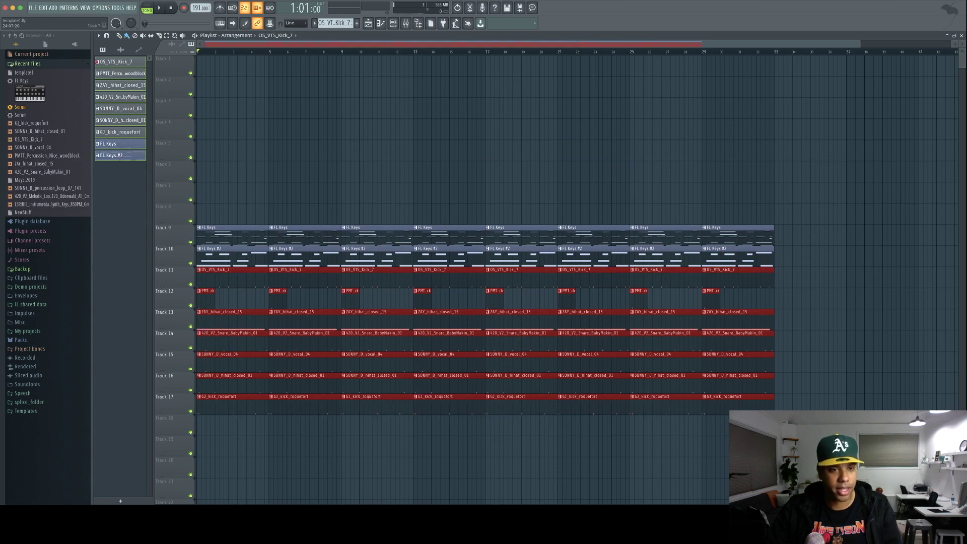
Move the entire arrangement up five tracks so it occupies Tracks 4 to 12, and deselect the clips
{"action": "key", "text": "ctrl+a"}
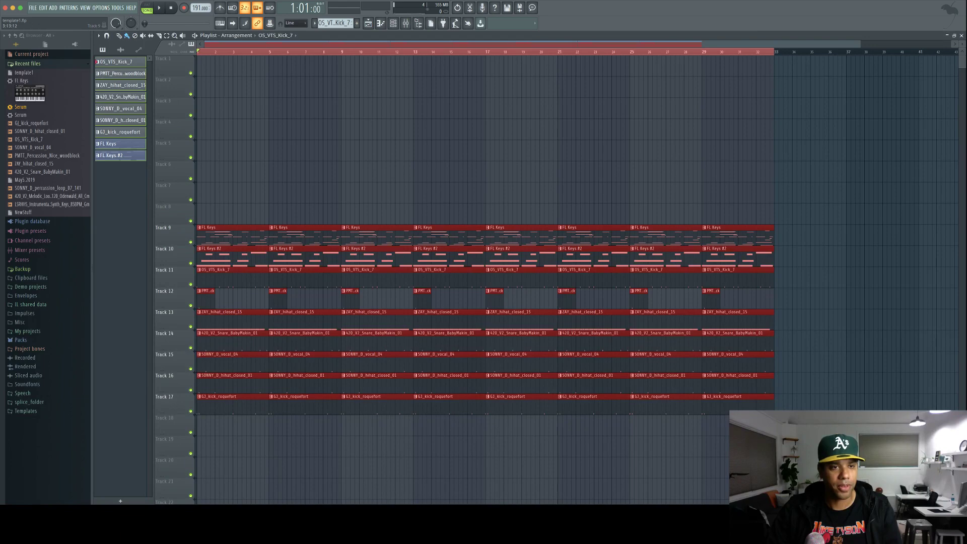
{"action": "key", "text": "shift+Up"}
{"action": "key", "text": "shift+Up"}
{"action": "key", "text": "shift+Up"}
{"action": "key", "text": "shift+Up"}
{"action": "key", "text": "shift+Up"}
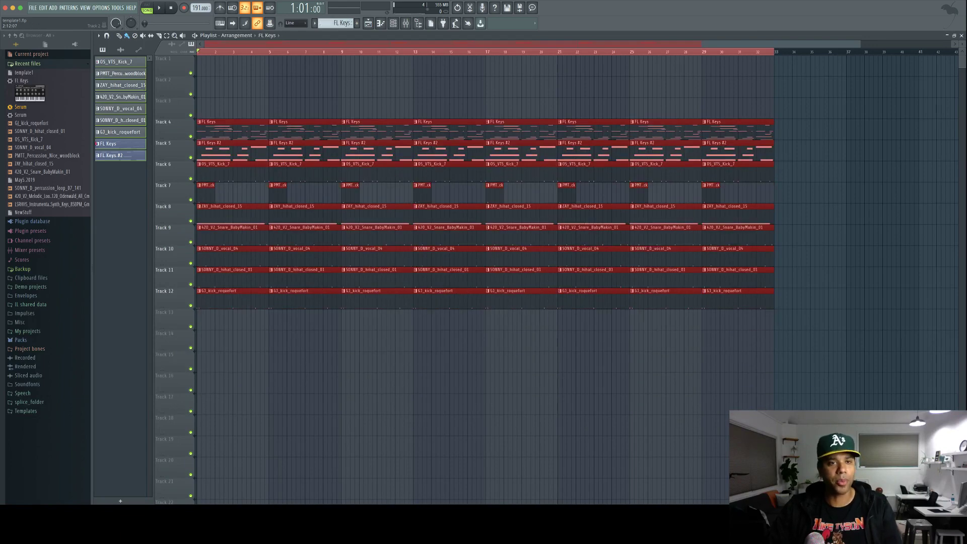
{"action": "left_click", "coordinate": [285, 86], "text": "ctrl"}
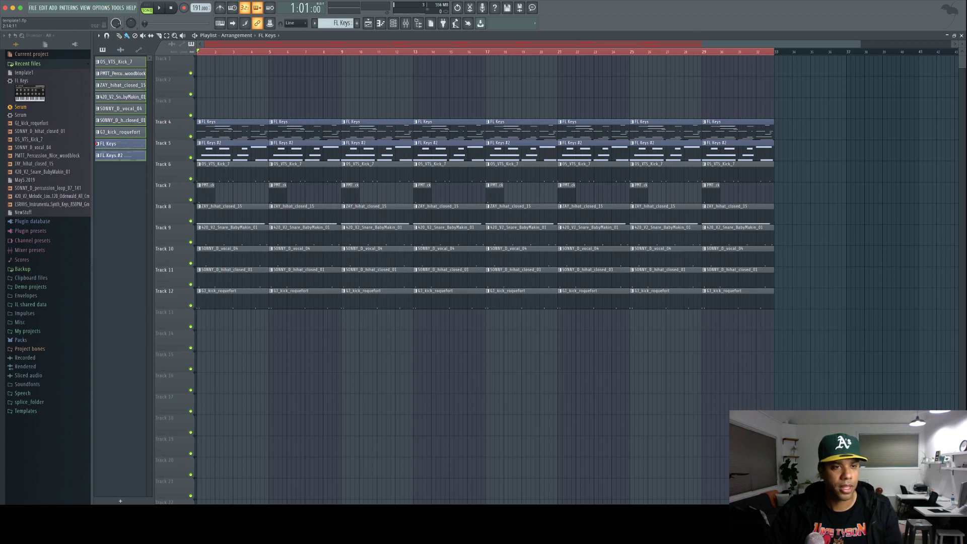
{"action": "left_click", "coordinate": [229, 52]}
{"action": "left_click_drag", "start_coordinate": [229, 52], "coordinate": [197, 52]}
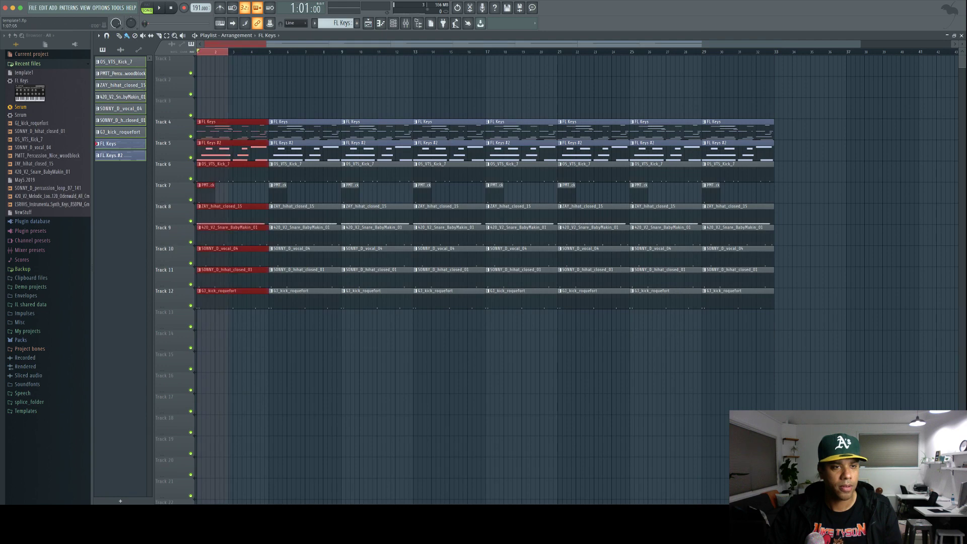
{"action": "left_click", "coordinate": [206, 52]}
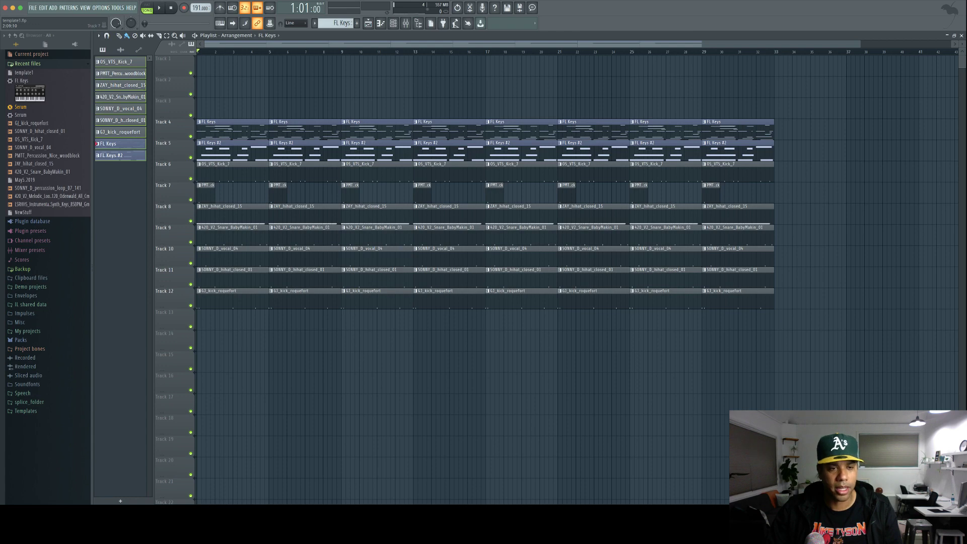
Delete the drum and vocal clips on Tracks 6 to 12 from bars 1 to 16, leaving only the FL Keys parts there
{"action": "left_click_drag", "start_coordinate": [205, 173], "coordinate": [203, 298]}
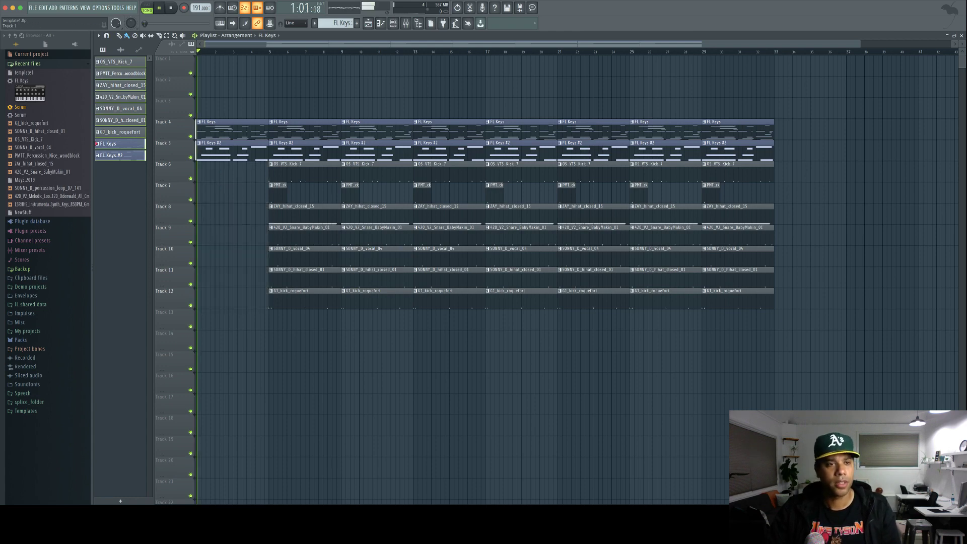
{"action": "right_click", "coordinate": [285, 172]}
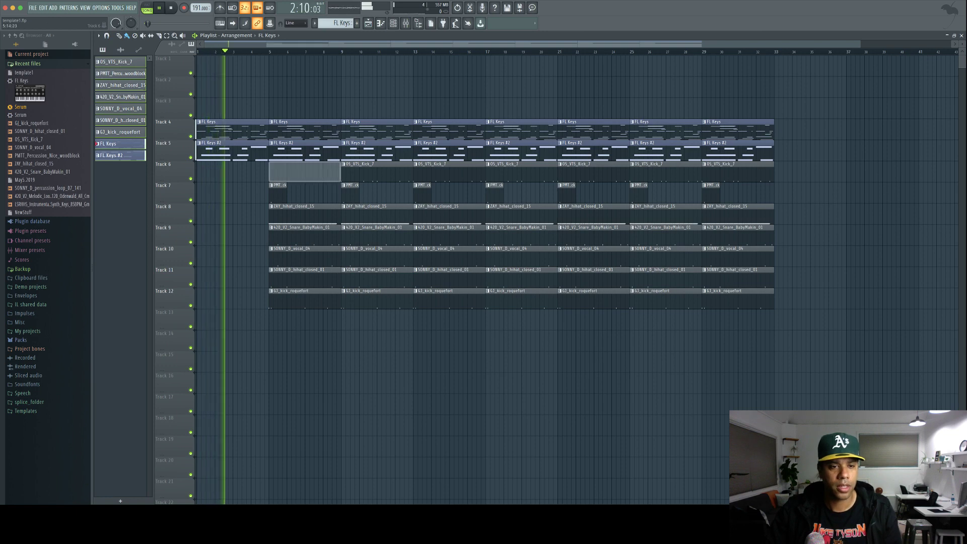
{"action": "left_click_drag", "start_coordinate": [304, 171], "coordinate": [304, 297]}
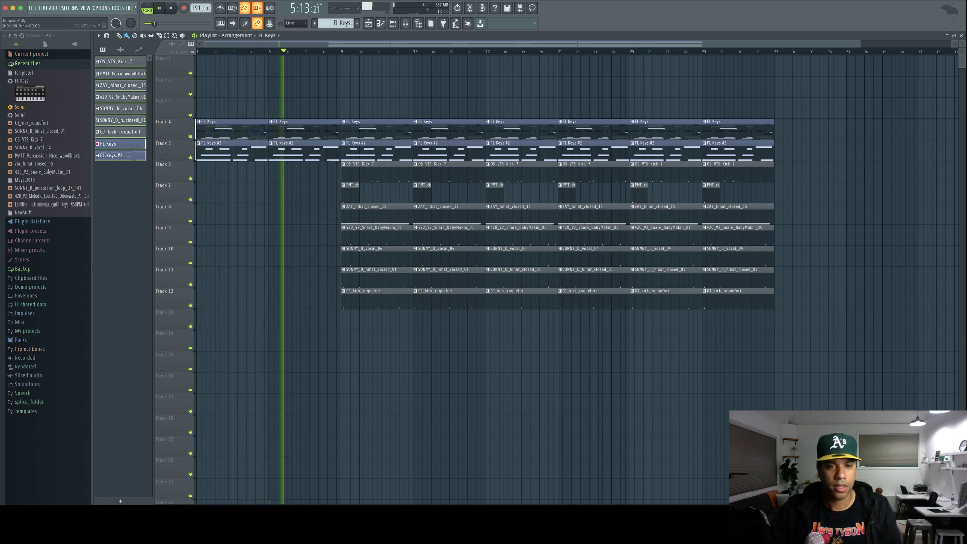
{"action": "left_click_drag", "start_coordinate": [376, 171], "coordinate": [377, 298]}
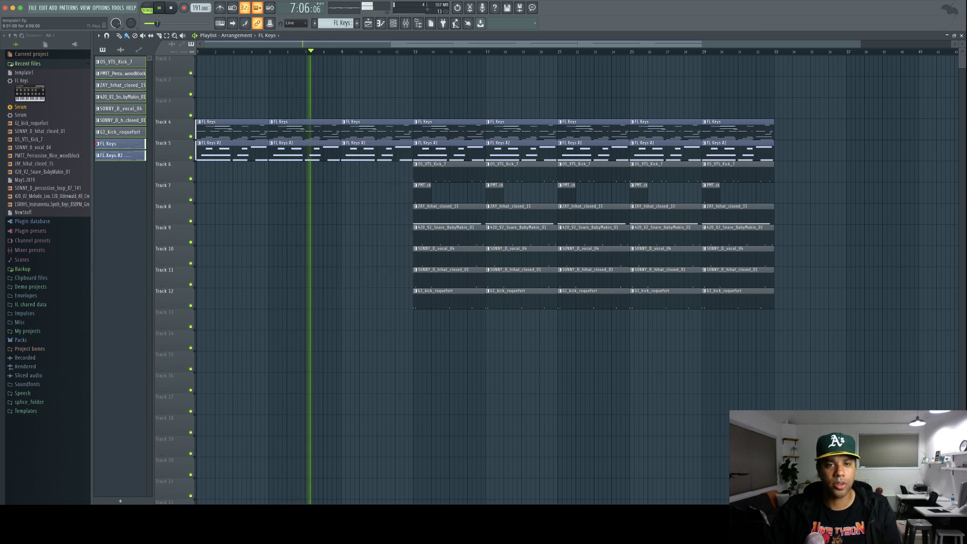
{"action": "mouse_move", "coordinate": [421, 171]}
{"action": "left_mouse_down"}
{"action": "mouse_move", "coordinate": [421, 214]}
{"action": "mouse_move", "coordinate": [448, 302]}
{"action": "left_mouse_up"}
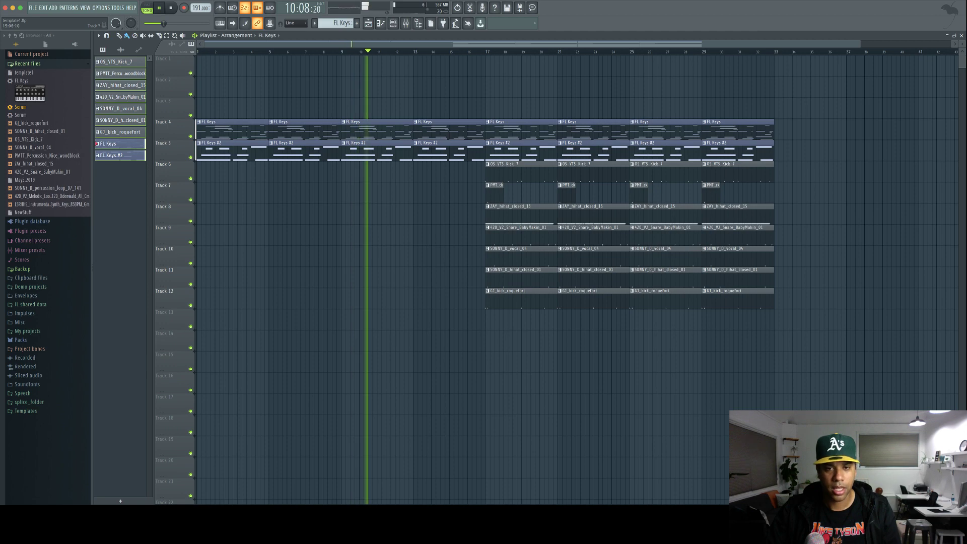
Shorten the FL Keys and FL Keys #2 clips at bar 13 to end about half a bar before bar 17, and deselect them
{"action": "left_click_drag", "start_coordinate": [457, 174], "coordinate": [476, 132]}
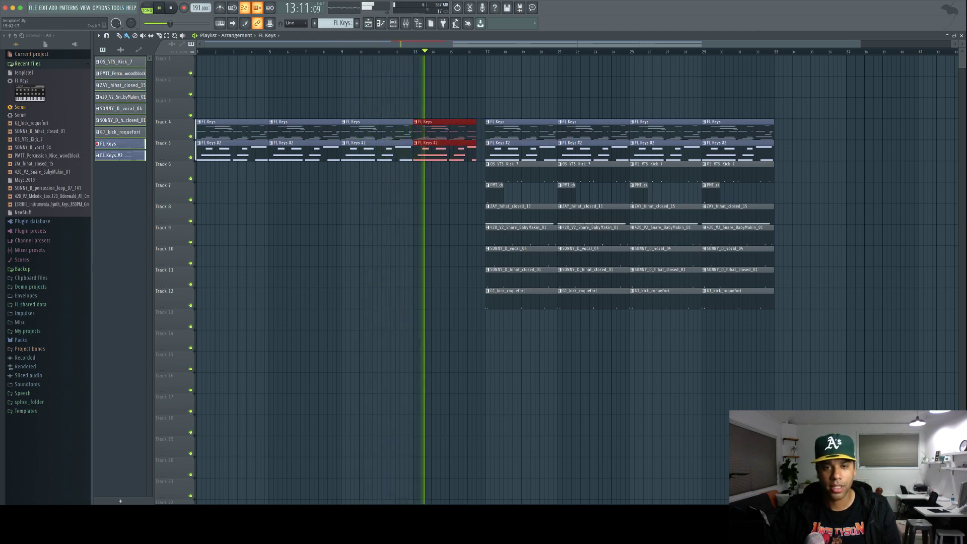
{"action": "left_click", "coordinate": [453, 192], "text": "super"}
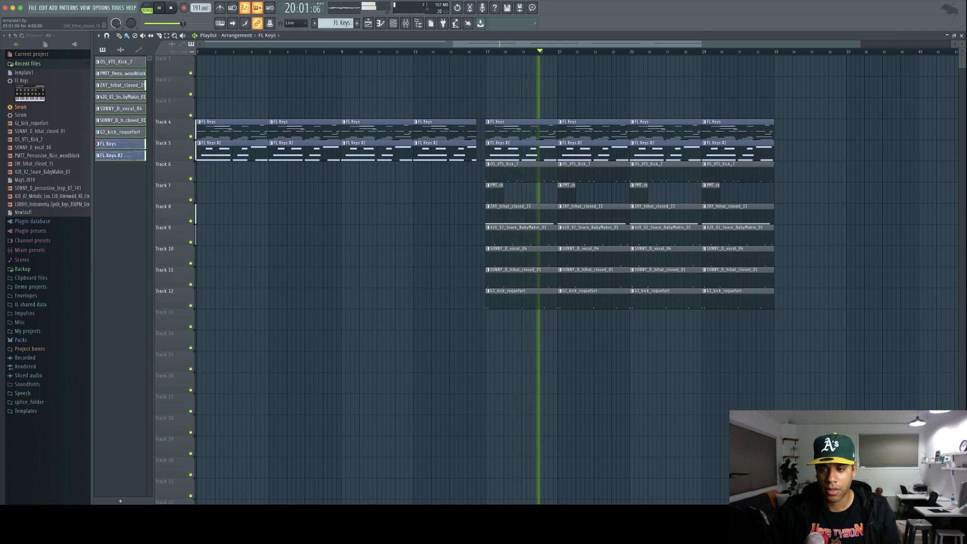
Duplicate the clips in bars 17 to 32 on Tracks 4 to 12 into bars 33 to 48, and deselect them
{"action": "left_click_drag", "start_coordinate": [801, 346], "coordinate": [517, 118]}
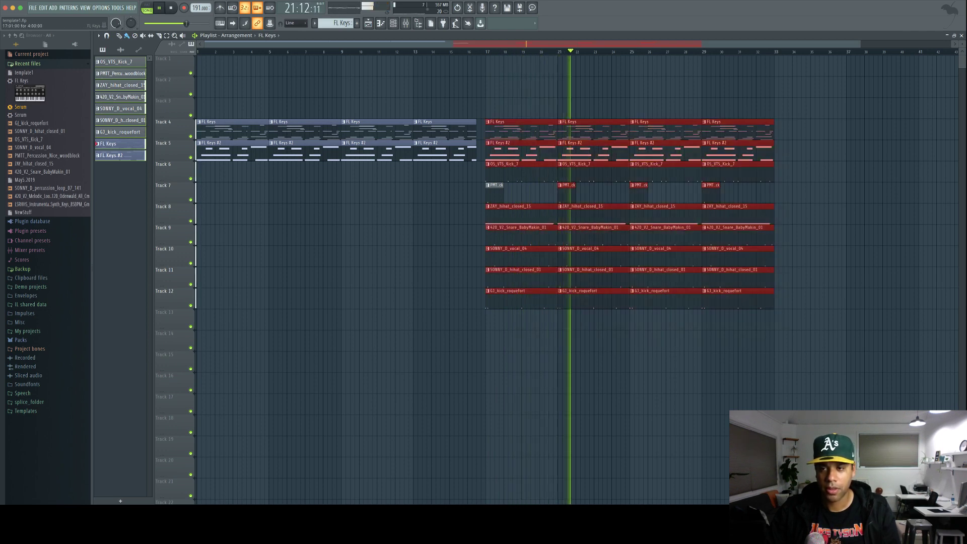
{"action": "key", "text": "ctrl+b"}
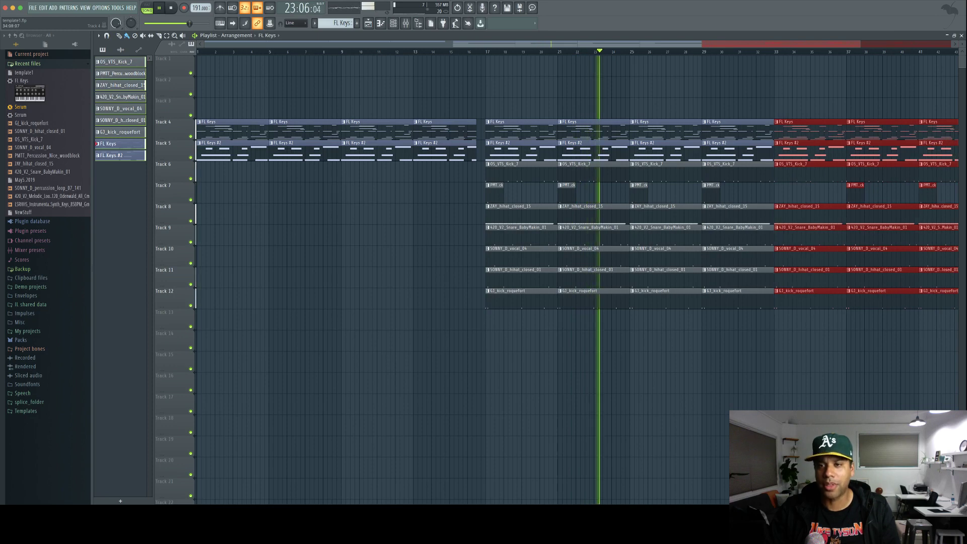
{"action": "left_click_drag", "start_coordinate": [518, 44], "coordinate": [669, 44]}
{"action": "scroll", "coordinate": [576, 272], "scroll_direction": "right", "scroll_amount": 1}
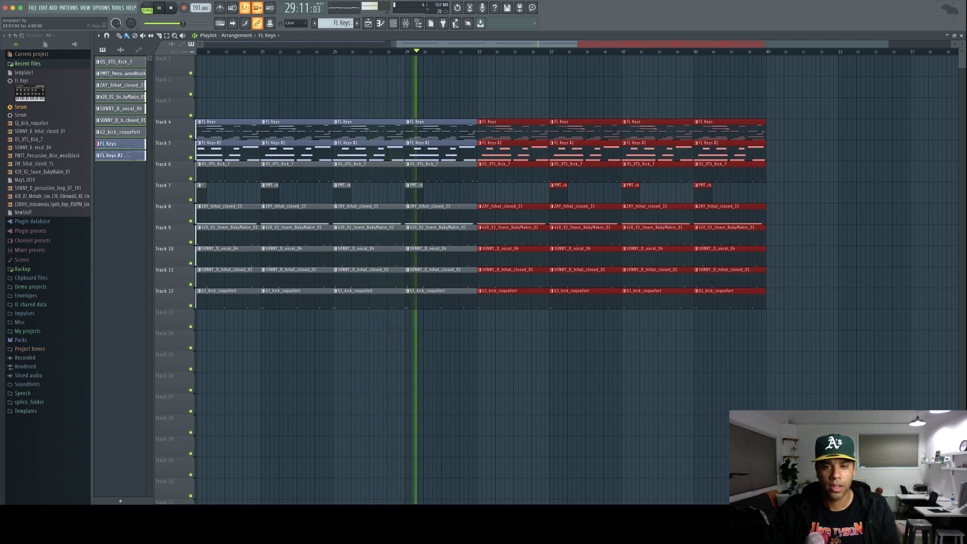
{"action": "left_click", "coordinate": [530, 88], "text": "super"}
Delete the FL Keys #2, drum and vocal clips on Tracks 5 to 10 from bars 33 to 40, leaving Tracks 4, 11 and 12
{"action": "right_click", "coordinate": [516, 171]}
{"action": "right_click", "coordinate": [514, 214]}
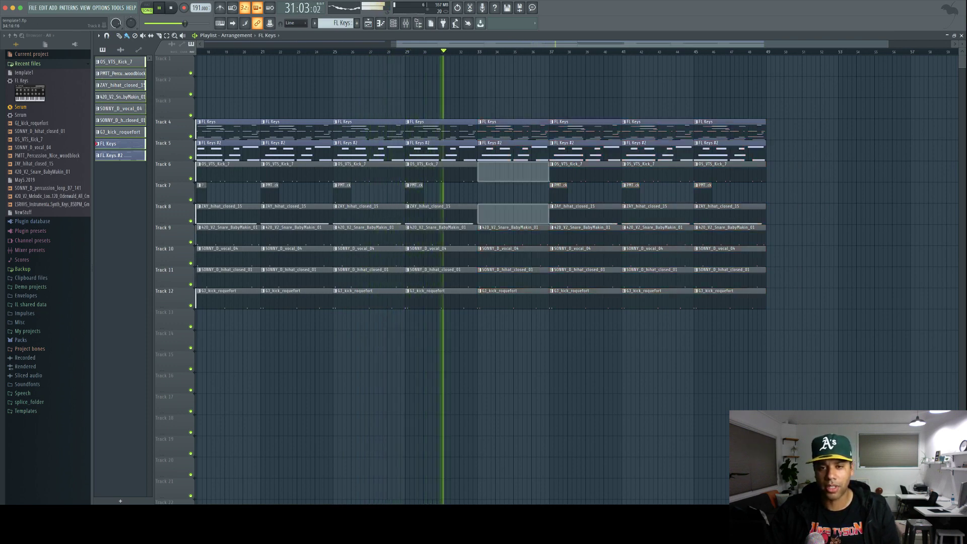
{"action": "right_click", "coordinate": [513, 235]}
{"action": "right_click", "coordinate": [514, 256]}
{"action": "right_click", "coordinate": [509, 151]}
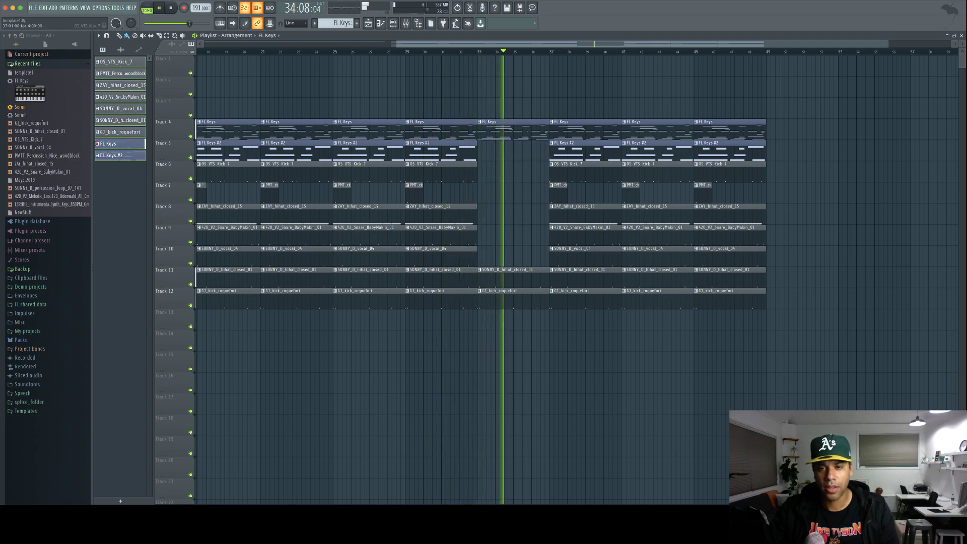
{"action": "right_click", "coordinate": [559, 151]}
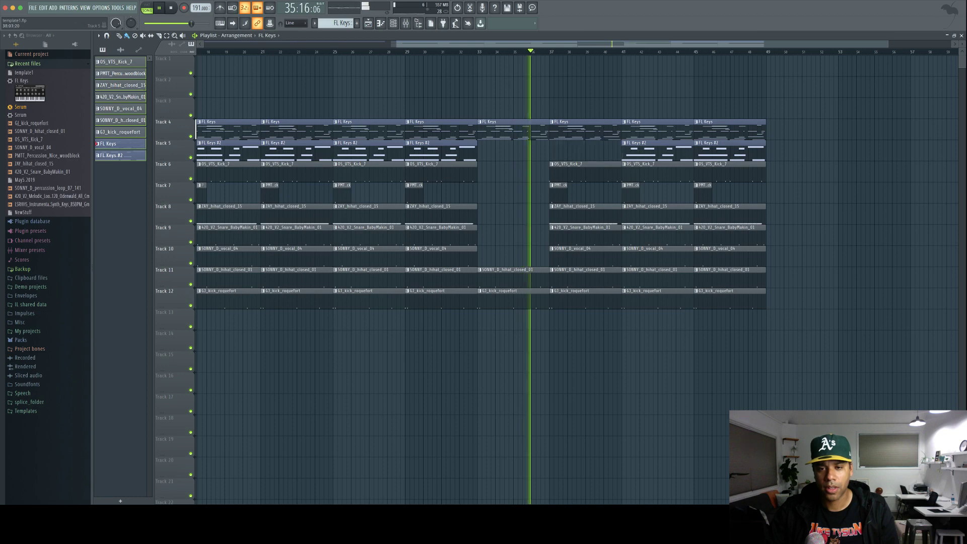
{"action": "right_click", "coordinate": [558, 171]}
{"action": "right_click", "coordinate": [559, 193]}
{"action": "right_click", "coordinate": [557, 214]}
{"action": "right_click", "coordinate": [558, 235]}
{"action": "right_click", "coordinate": [557, 257]}
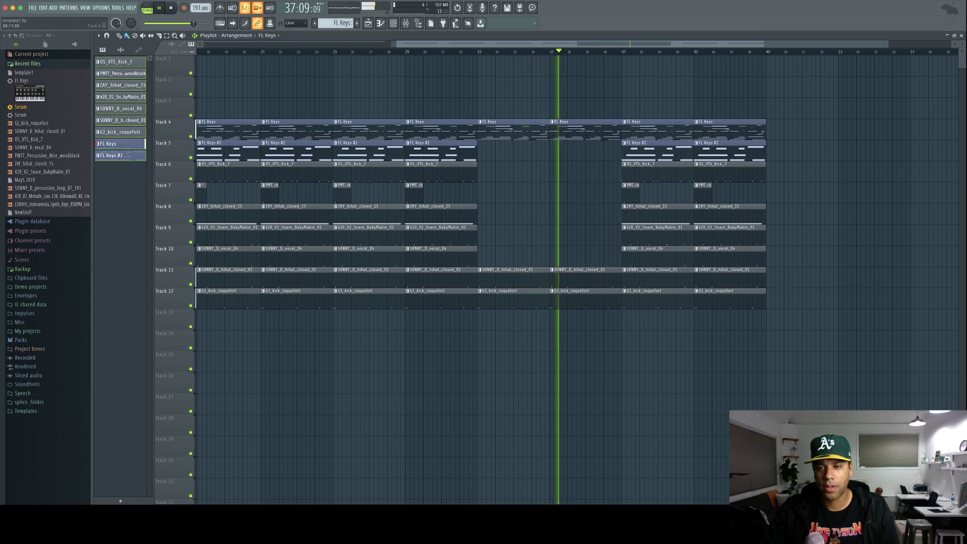
Duplicate the clips in bars 41 to 48 into bars 49 to 56, and delete the FL Keys #2 clips at bars 41 and 45
{"action": "left_click_drag", "start_coordinate": [784, 330], "coordinate": [657, 97]}
{"action": "left_click_drag", "start_coordinate": [651, 130], "coordinate": [792, 116]}
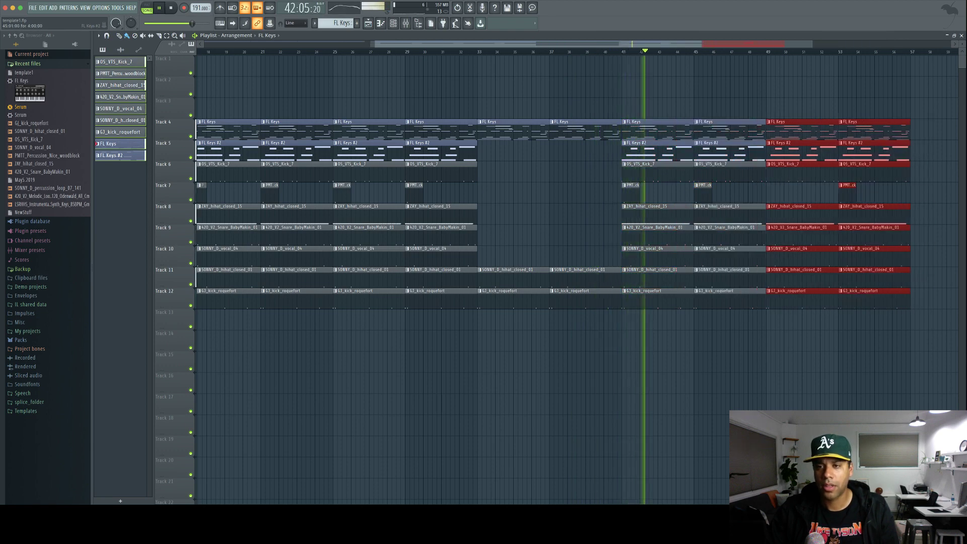
{"action": "right_click", "coordinate": [655, 151]}
{"action": "right_click", "coordinate": [715, 151]}
Copy the selected clips in bars 49 to 56 into bars 57 to 64 on the same tracks
{"action": "scroll", "coordinate": [554, 277], "scroll_direction": "right", "scroll_amount": 6}
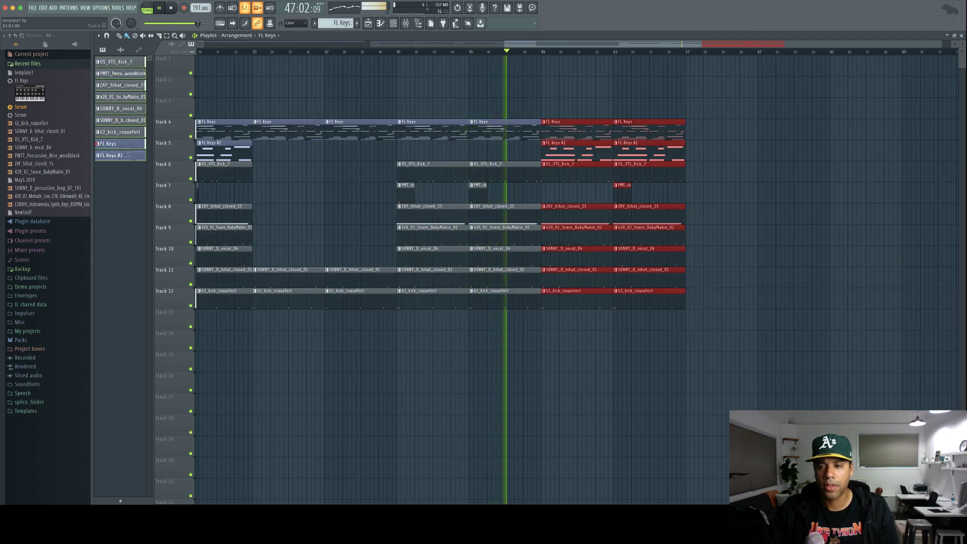
{"action": "mouse_move", "coordinate": [579, 175]}
{"action": "left_mouse_down", "text": "shift"}
{"action": "mouse_move", "coordinate": [754, 185]}
{"action": "mouse_move", "coordinate": [723, 190]}
{"action": "left_mouse_up", "text": "shift"}
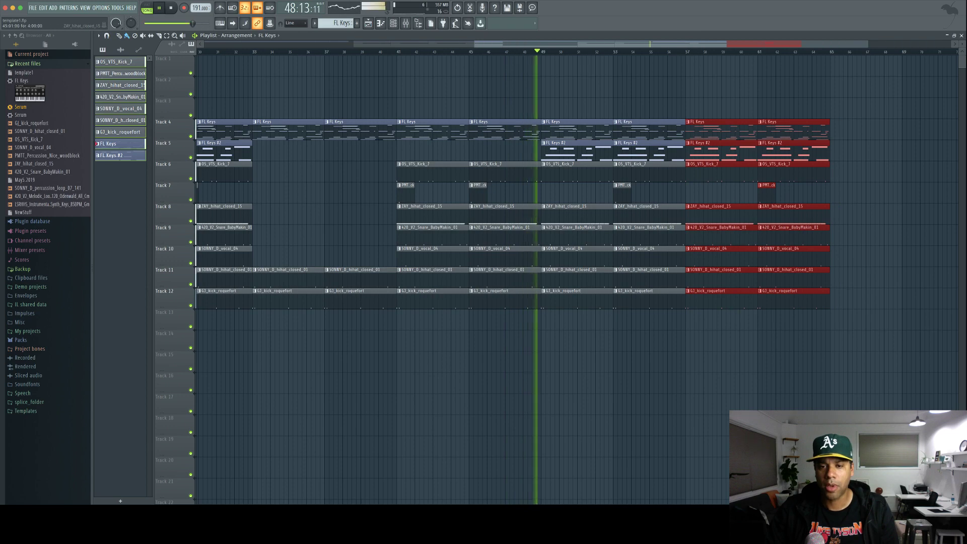
Delete the drum and vocal clips on Tracks 6 to 12 from bars 49 to 56, leaving only the FL Keys parts
{"action": "right_click", "coordinate": [576, 172]}
{"action": "right_click", "coordinate": [576, 214]}
{"action": "right_click", "coordinate": [576, 236]}
{"action": "right_click", "coordinate": [576, 256]}
{"action": "right_click", "coordinate": [576, 277]}
{"action": "right_click", "coordinate": [576, 298]}
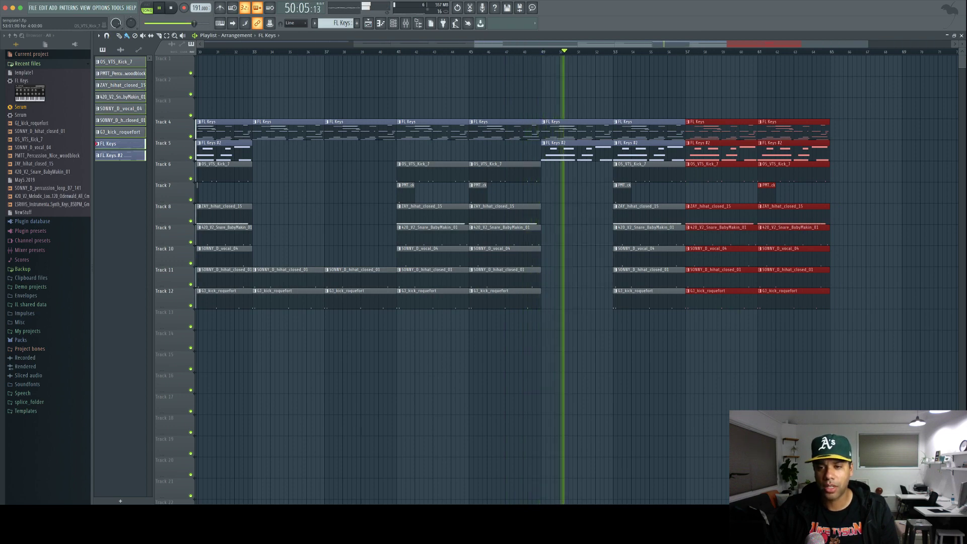
{"action": "right_click", "coordinate": [625, 173]}
{"action": "right_click", "coordinate": [626, 194]}
{"action": "right_click", "coordinate": [626, 214]}
{"action": "right_click", "coordinate": [649, 235]}
{"action": "right_click", "coordinate": [650, 257]}
{"action": "right_click", "coordinate": [649, 278]}
{"action": "right_click", "coordinate": [650, 298]}
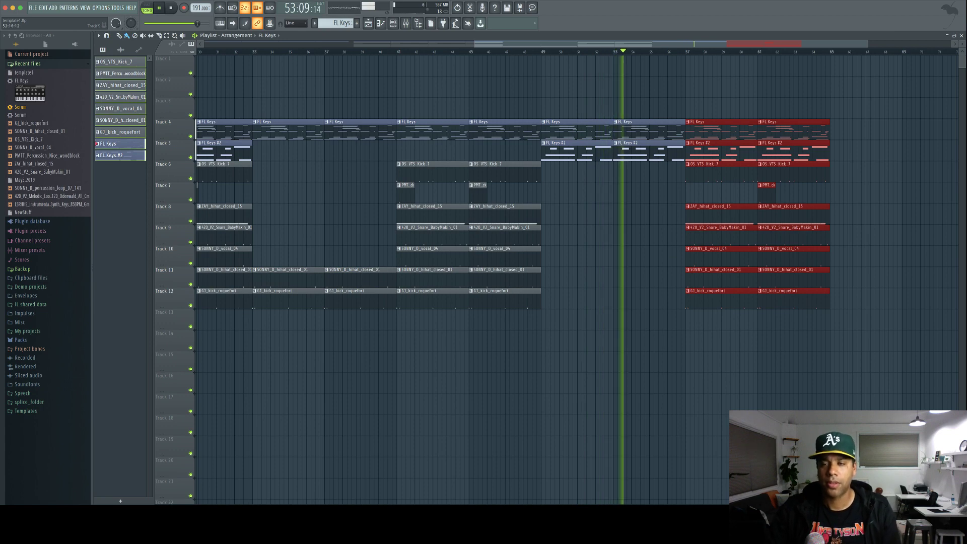
Duplicate the full section in bars 57 to 64 into bars 65 to 72
{"action": "scroll", "coordinate": [640, 89], "scroll_direction": "down", "scroll_amount": 5}
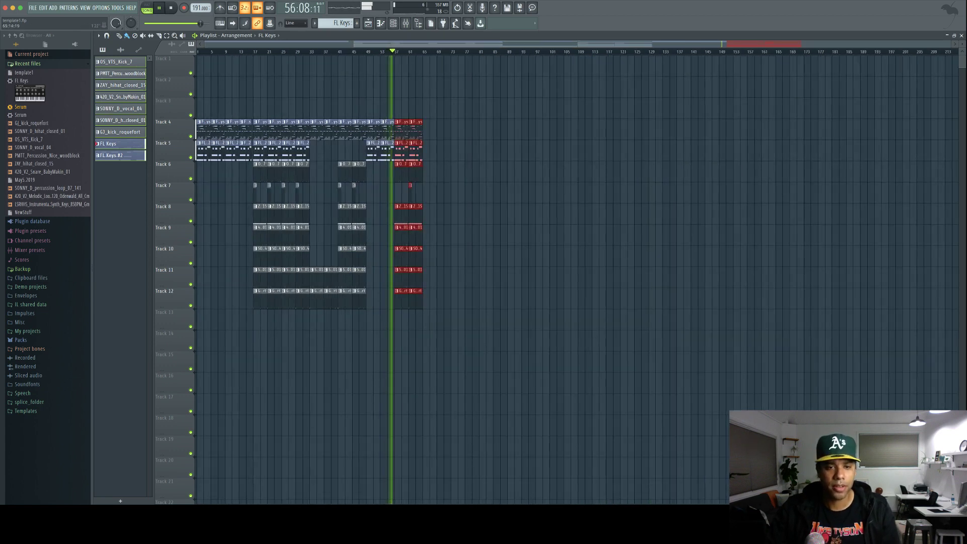
{"action": "mouse_move", "coordinate": [445, 342]}
{"action": "left_mouse_down"}
{"action": "mouse_move", "coordinate": [399, 127]}
{"action": "mouse_move", "coordinate": [446, 128]}
{"action": "mouse_move", "coordinate": [428, 128]}
{"action": "left_mouse_up"}
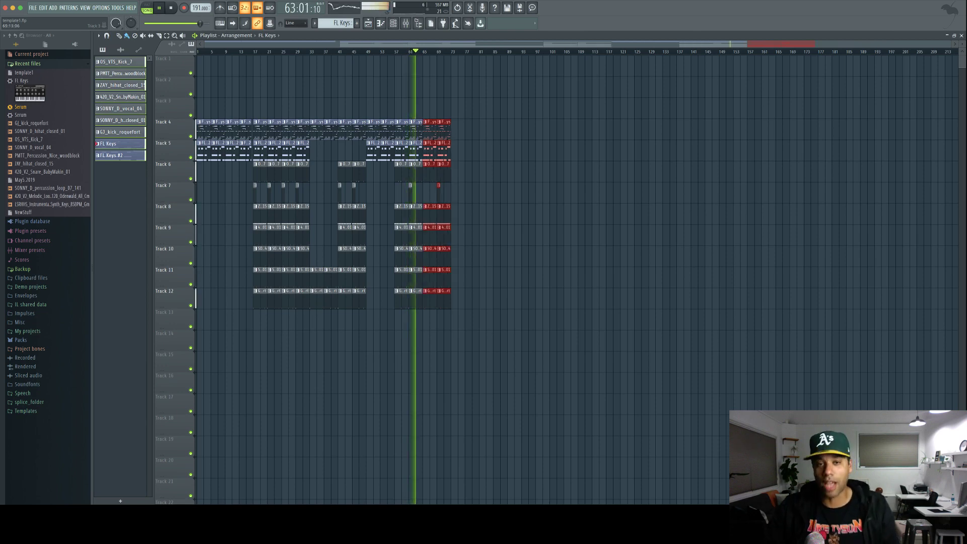
Duplicate all clips from bars 33 to 72 so the copy fills bars 73 to 112, and deselect them
{"action": "scroll", "coordinate": [338, 44], "scroll_direction": "up", "scroll_amount": 8}
{"action": "scroll", "coordinate": [338, 44], "scroll_direction": "down", "scroll_amount": 5}
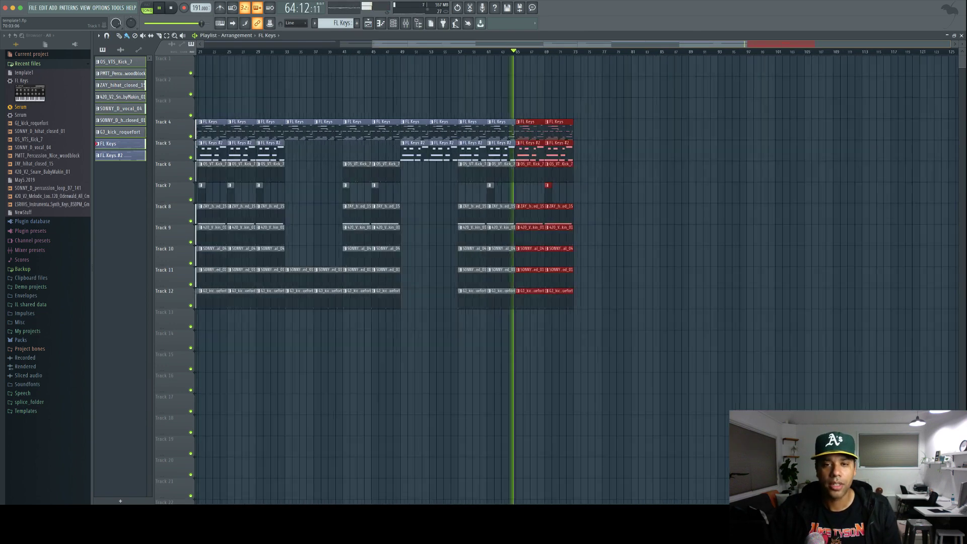
{"action": "scroll", "coordinate": [446, 44], "scroll_direction": "down", "scroll_amount": 5}
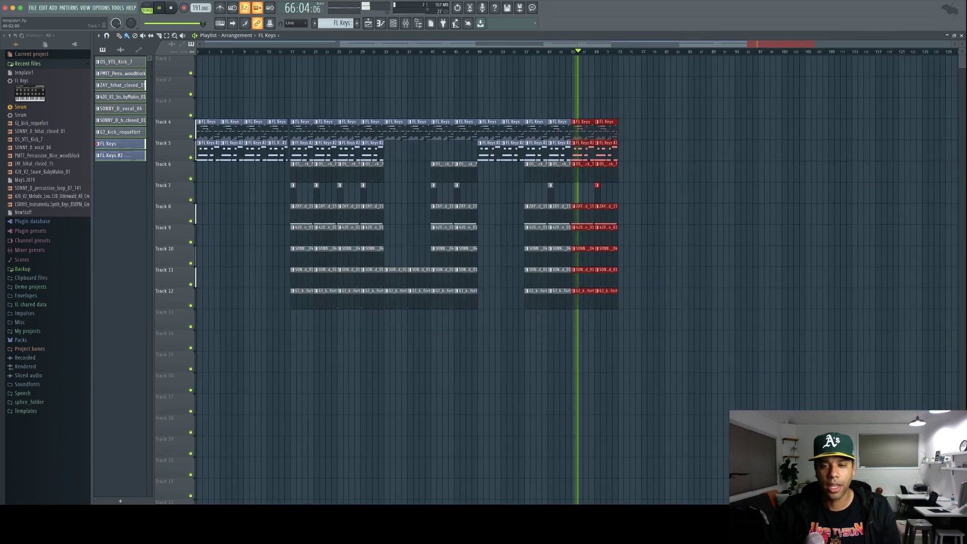
{"action": "left_click_drag", "start_coordinate": [649, 351], "coordinate": [630, 129]}
{"action": "key", "text": "super+d"}
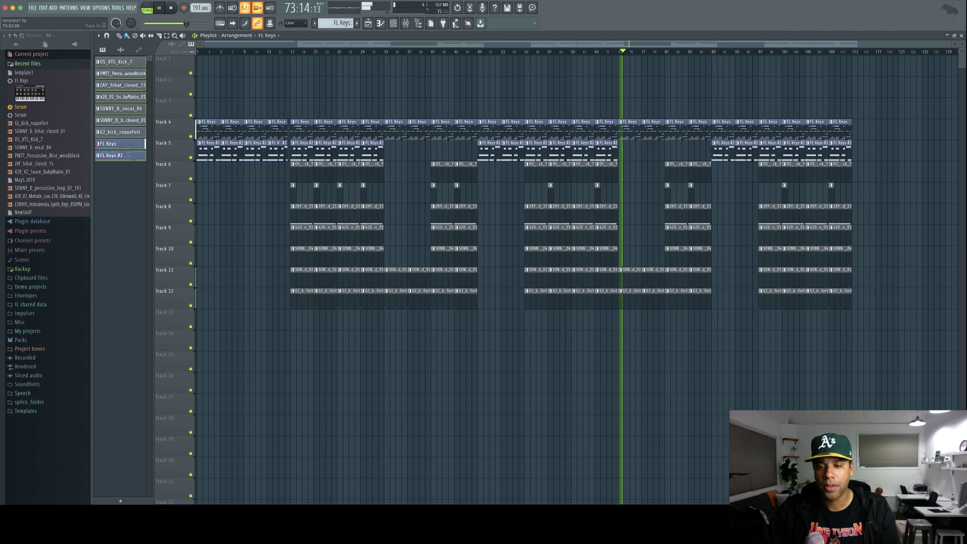
Stop playback, make the FL Keys clip at bar 73 a unique pattern, and transpose its notes down one octave
{"action": "key", "text": "space"}
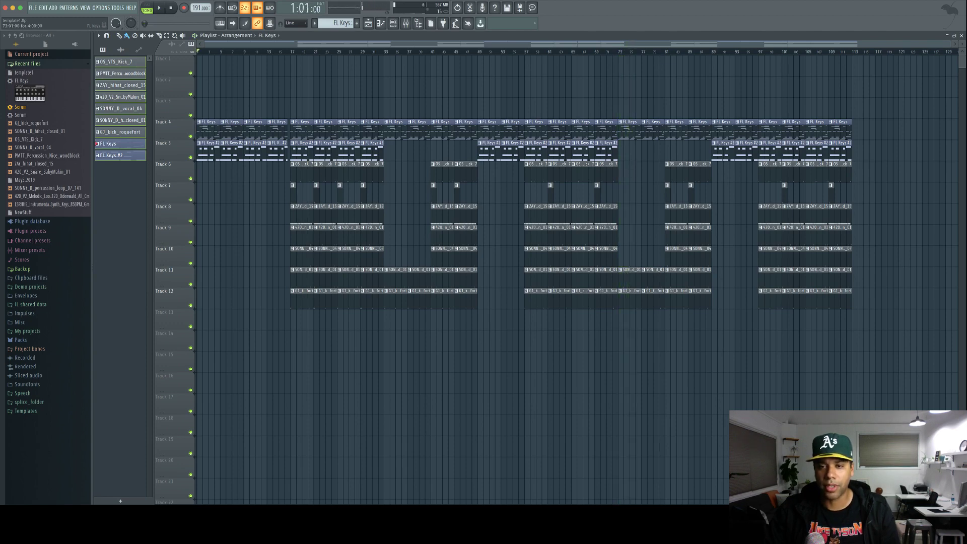
{"action": "left_click", "coordinate": [642, 177]}
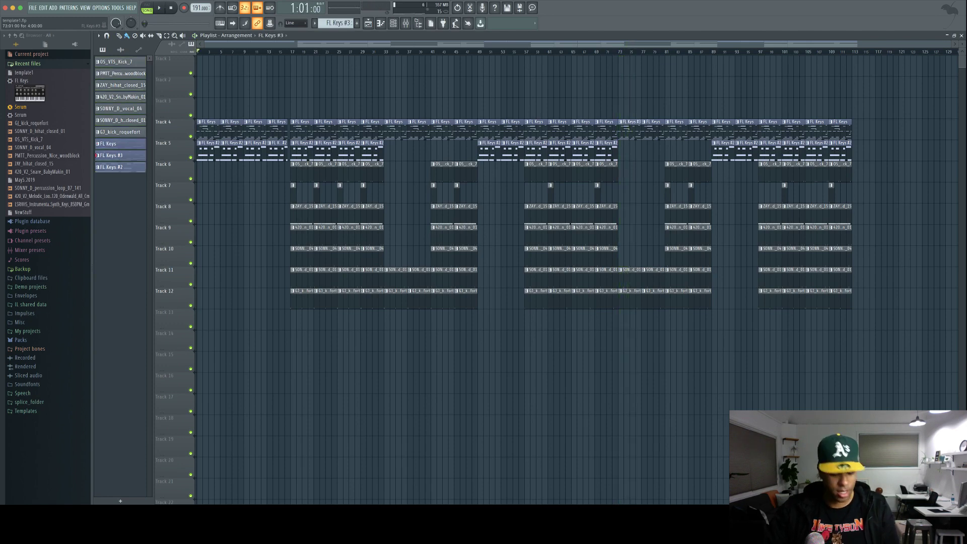
{"action": "double_click", "coordinate": [630, 131]}
{"action": "key", "text": "ctrl+Down"}
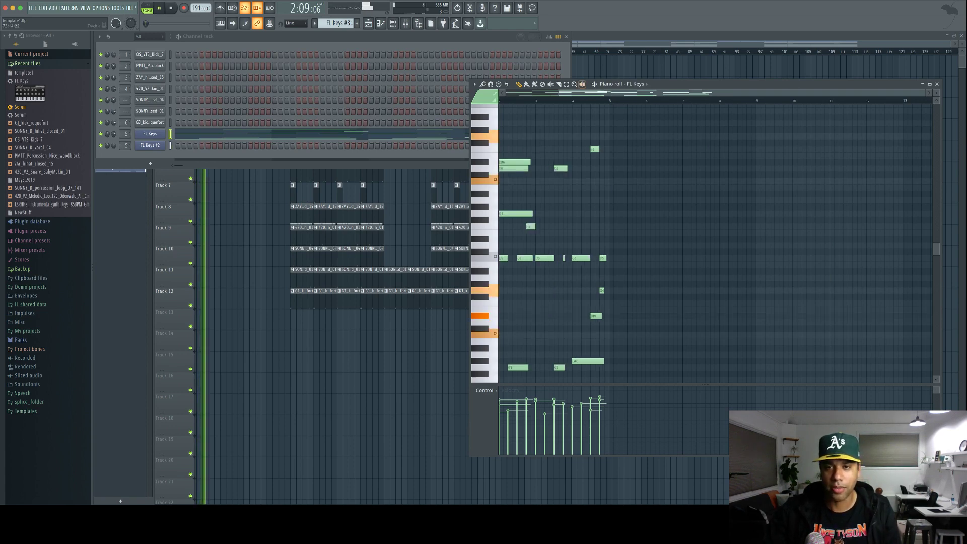
{"action": "left_click_drag", "start_coordinate": [589, 93], "coordinate": [487, 94]}
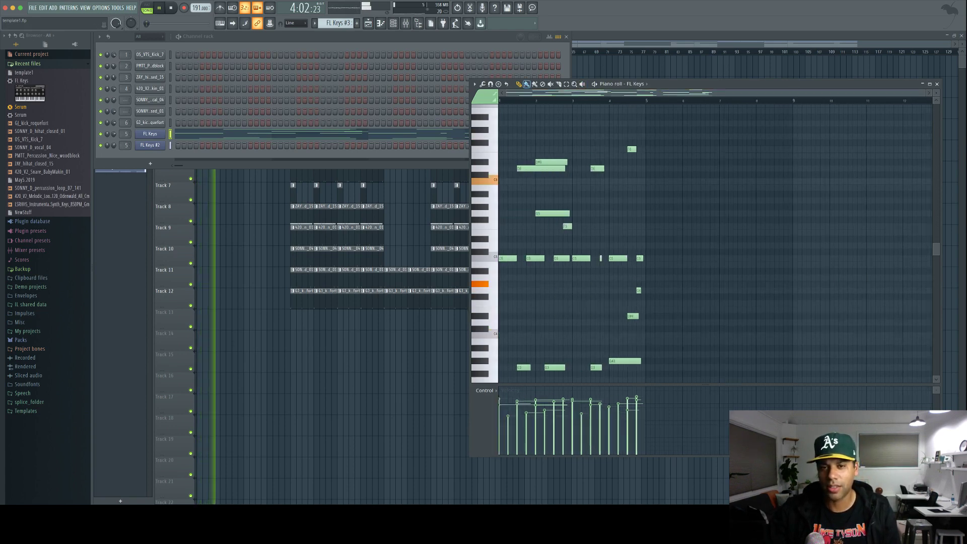
Audition the transposed FL Keys #3 part at bar 73, and close the piano roll and Channel rack
{"action": "left_click", "coordinate": [620, 52]}
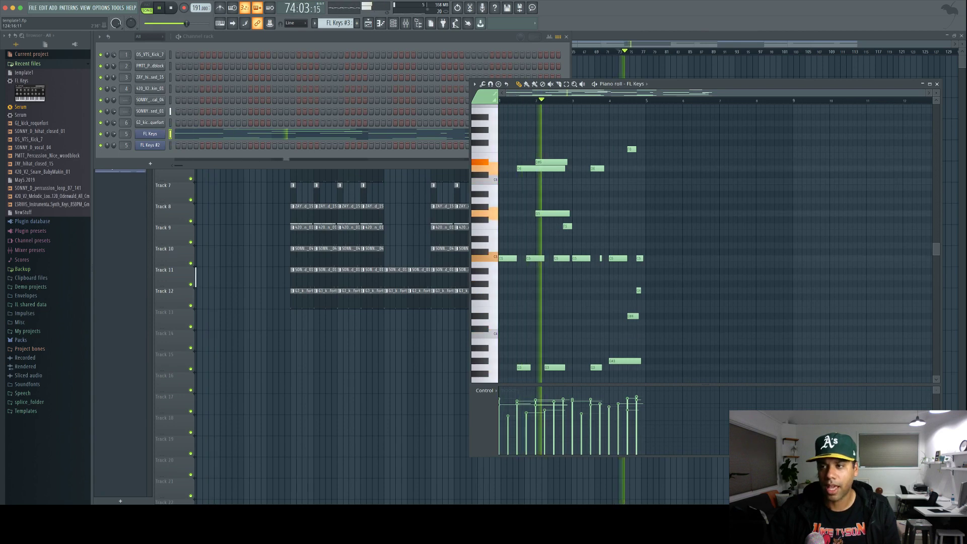
{"action": "left_click", "coordinate": [936, 84]}
{"action": "key", "text": "space"}
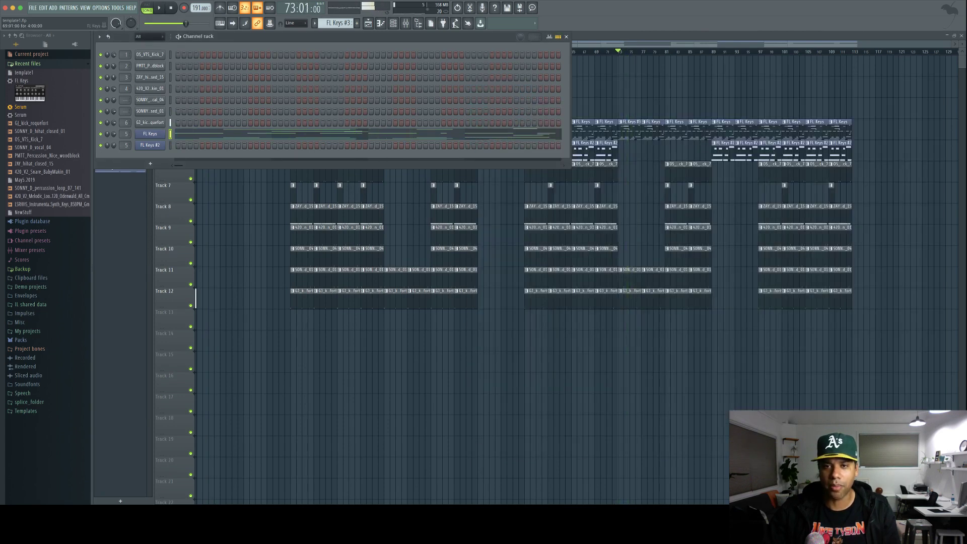
{"action": "key", "text": "F6"}
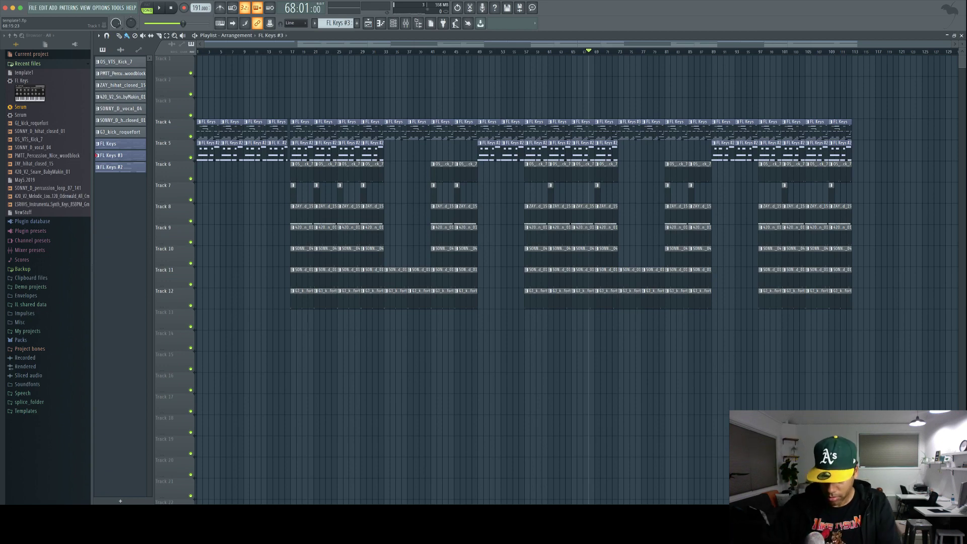
{"action": "key", "text": "space"}
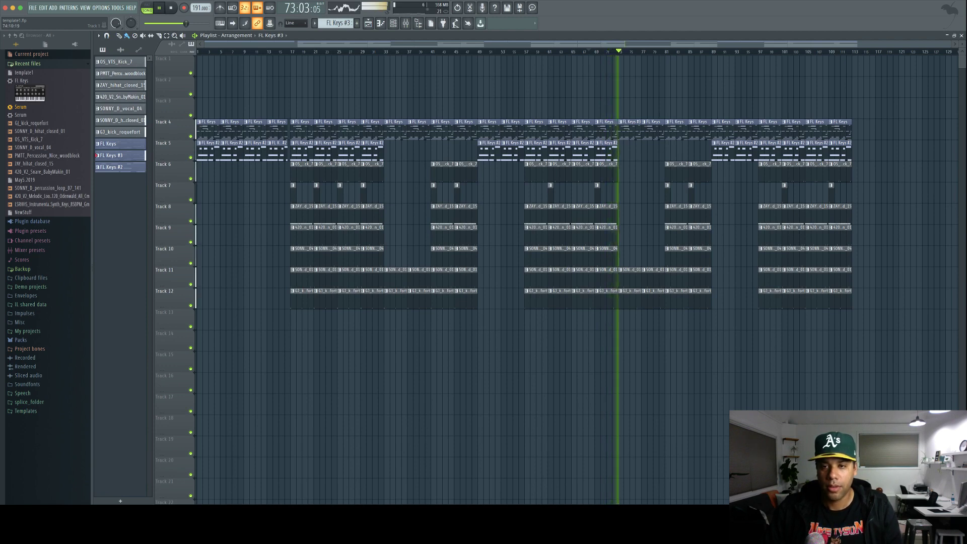
Replace the FL Keys clip at bar 77 with FL Keys #3, and delete the ZAY_hihat_closed_15 clips at bars 81 and 85
{"action": "right_click", "coordinate": [648, 130]}
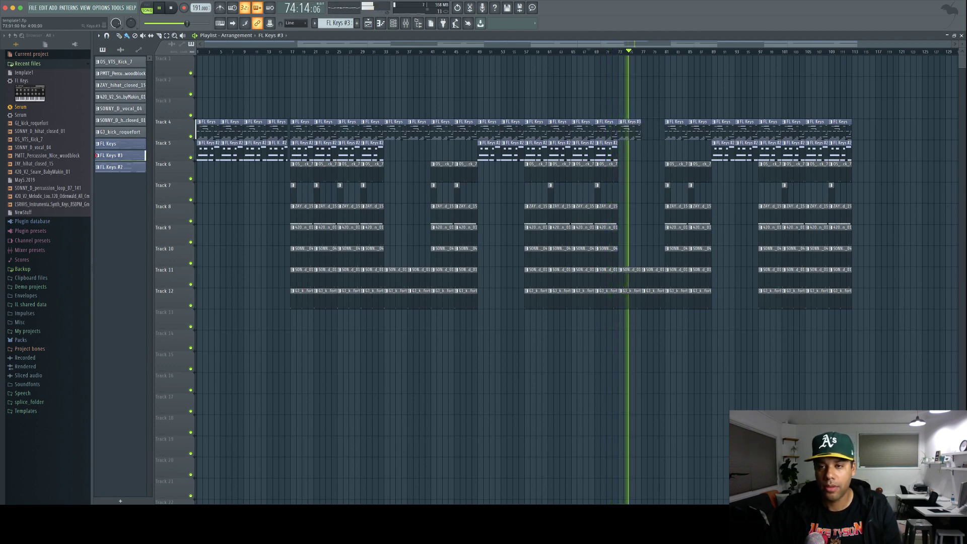
{"action": "left_click", "coordinate": [643, 129]}
{"action": "scroll", "coordinate": [629, 262], "scroll_direction": "up", "scroll_amount": 6}
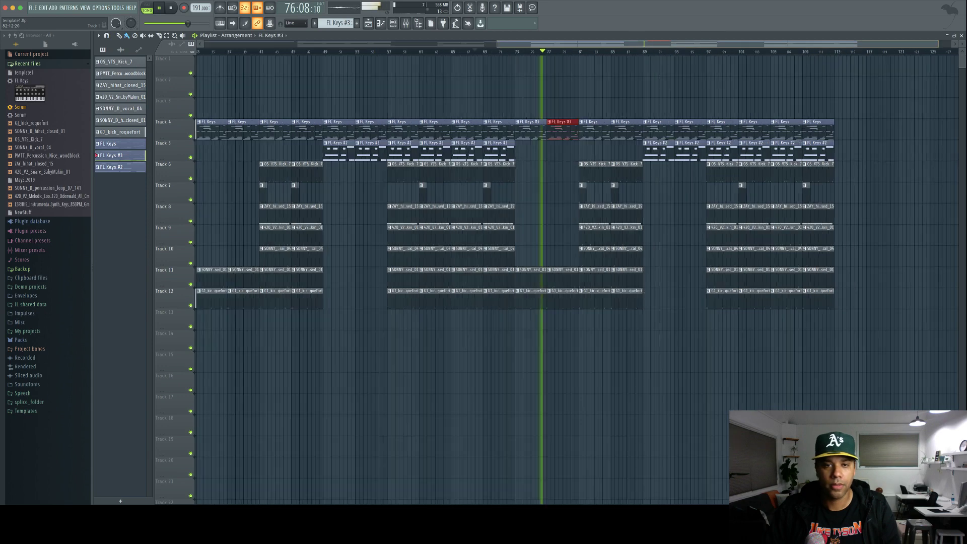
{"action": "scroll", "coordinate": [629, 261], "scroll_direction": "down", "scroll_amount": 2}
{"action": "scroll", "coordinate": [576, 277], "scroll_direction": "down", "scroll_amount": 5}
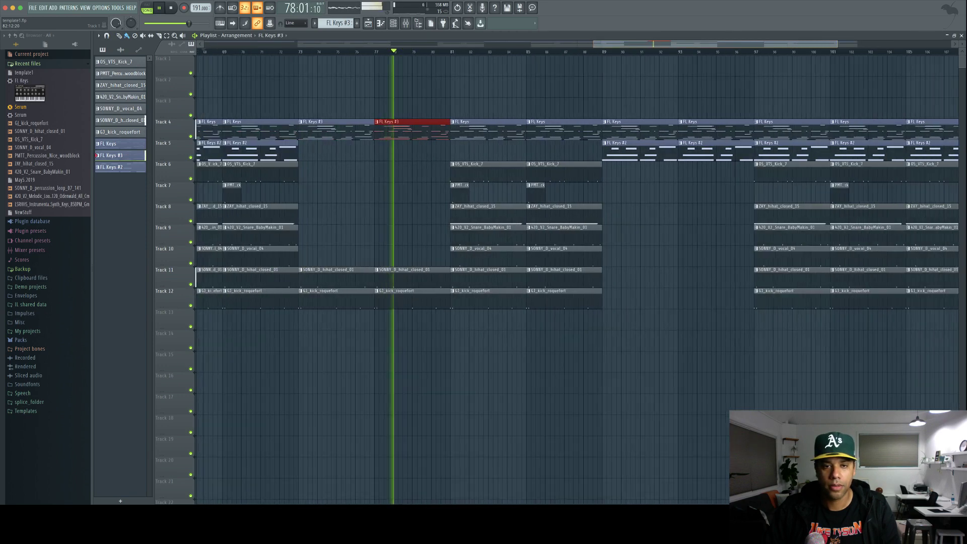
{"action": "scroll", "coordinate": [581, 277], "scroll_direction": "down", "scroll_amount": 1}
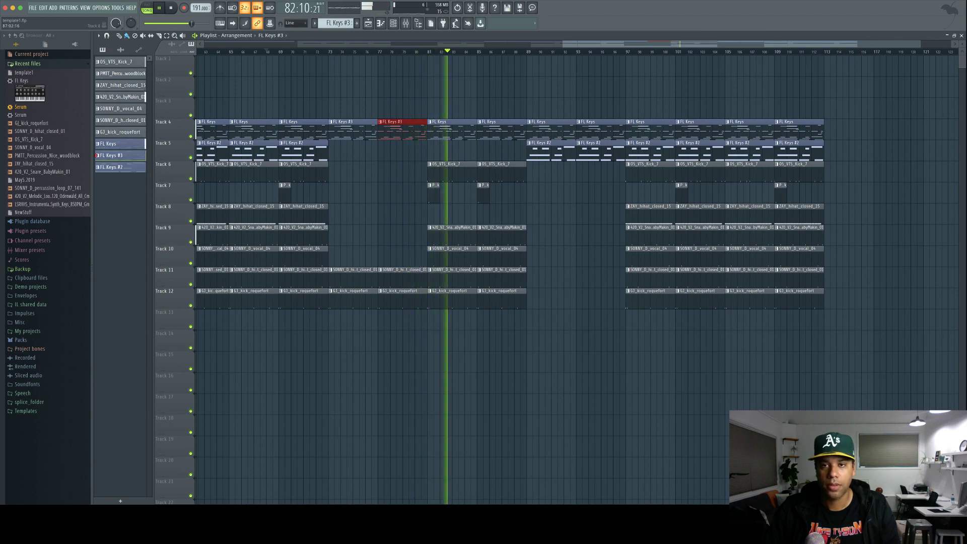
Add GJ_kick_roquefort clips on Track 12 at bars 89 and 93 to fill the gap under the keys
{"action": "scroll", "coordinate": [597, 45], "scroll_direction": "down", "scroll_amount": 8}
{"action": "scroll", "coordinate": [577, 277], "scroll_direction": "up", "scroll_amount": 4}
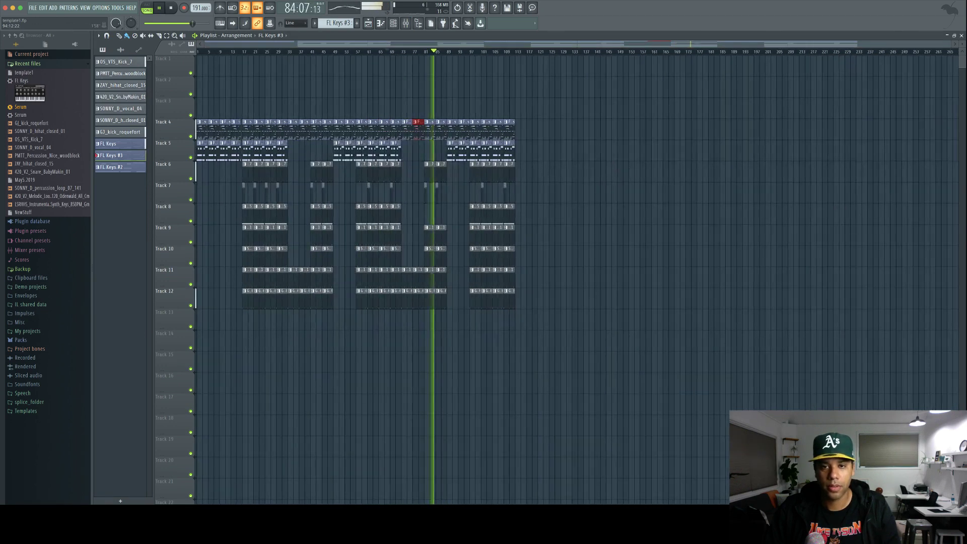
{"action": "scroll", "coordinate": [577, 277], "scroll_direction": "up", "scroll_amount": 3}
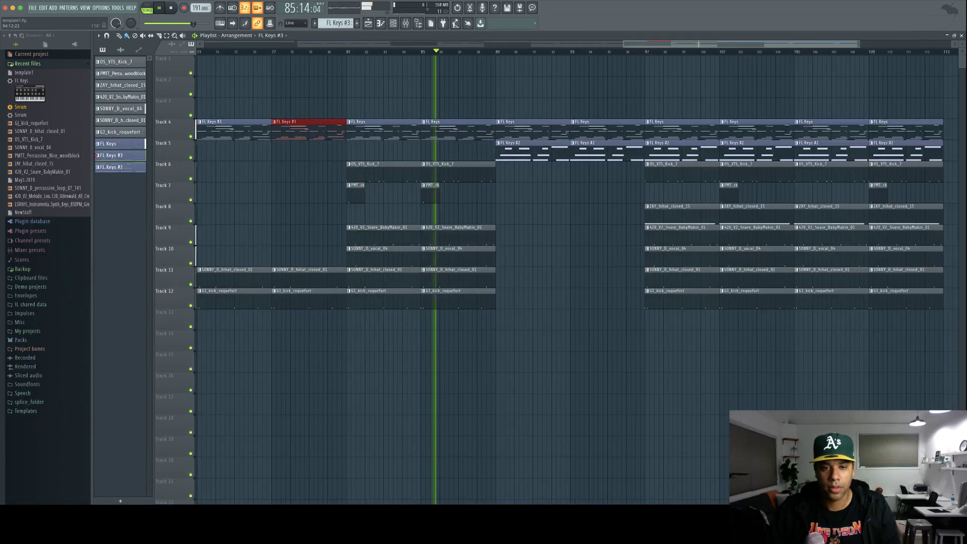
{"action": "left_click", "coordinate": [491, 298]}
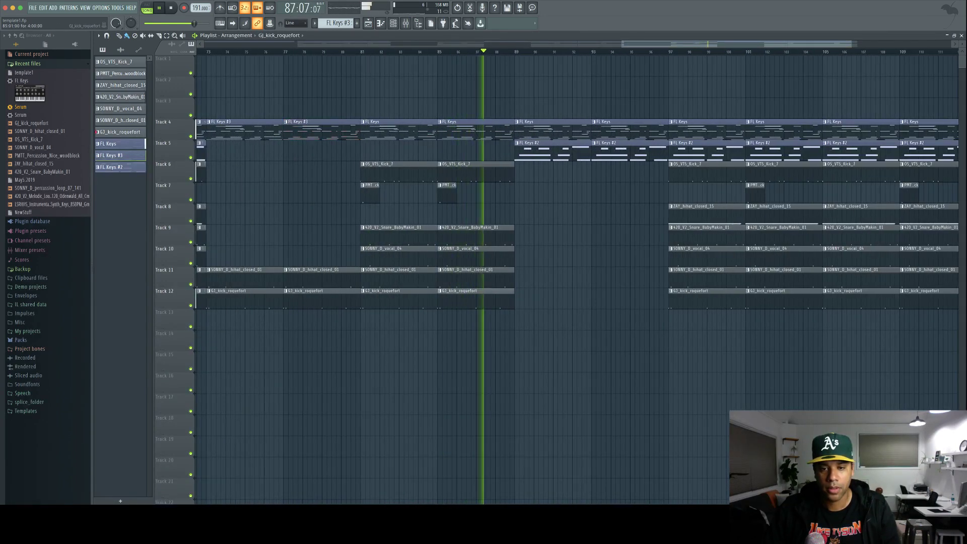
{"action": "left_click", "coordinate": [519, 299]}
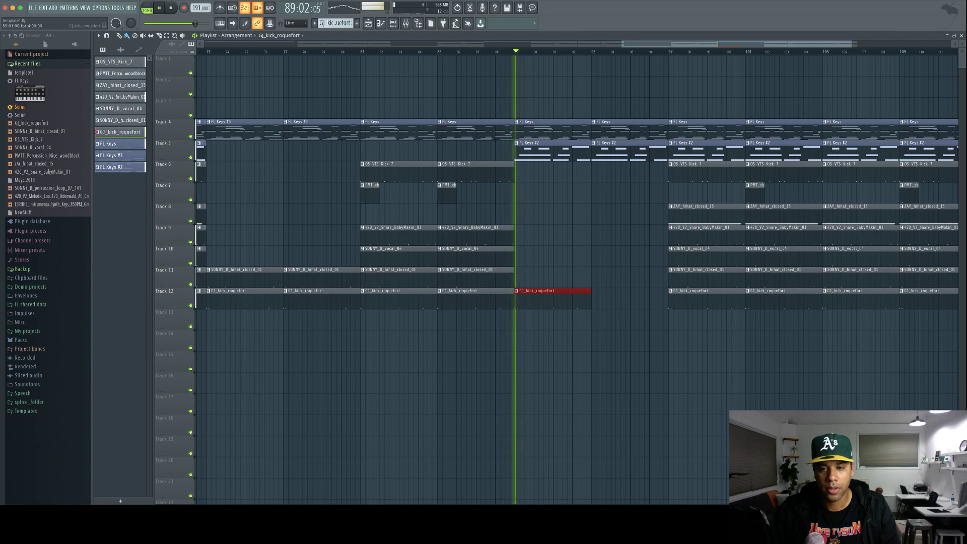
{"action": "left_click", "coordinate": [594, 298]}
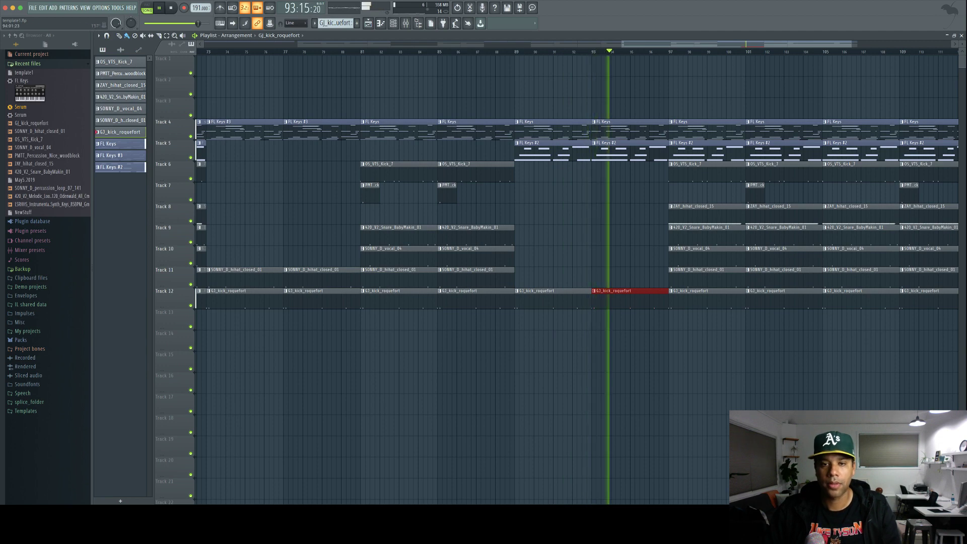
{"action": "scroll", "coordinate": [612, 51], "scroll_direction": "down", "scroll_amount": 10}
{"action": "scroll", "coordinate": [577, 279], "scroll_direction": "up", "scroll_amount": 4}
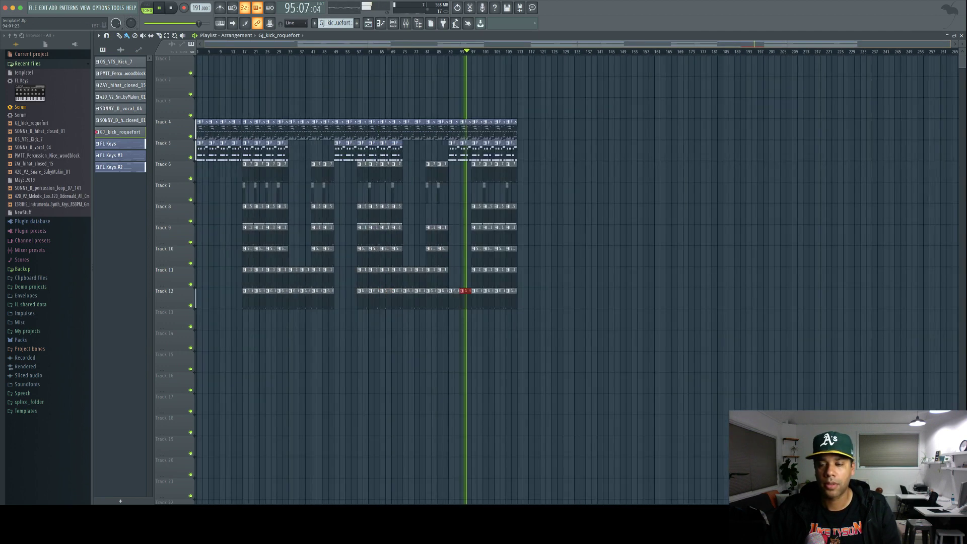
Extend the ending with FL Keys clips on Track 4 and FL Keys #2 clips on Track 5 at bars 113 and 117
{"action": "scroll", "coordinate": [576, 279], "scroll_direction": "up", "scroll_amount": 4}
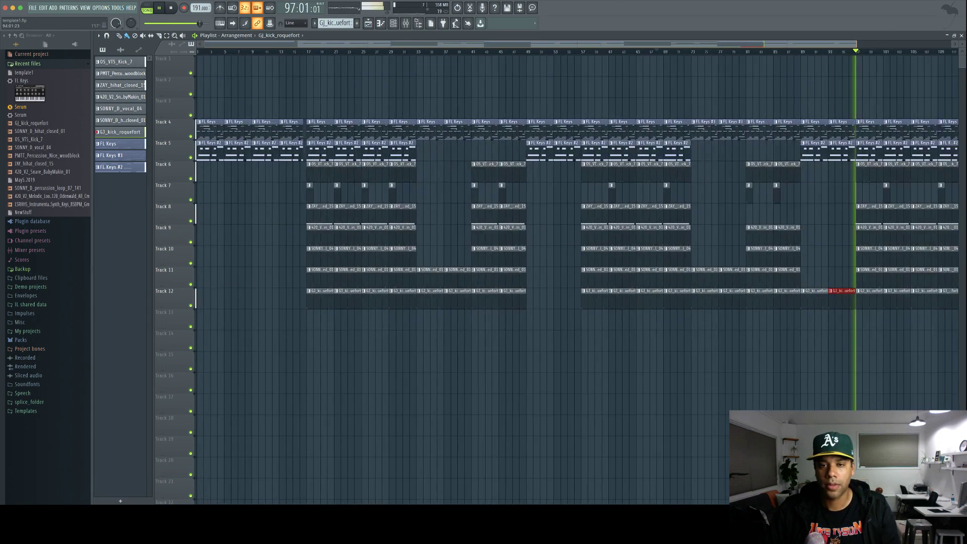
{"action": "left_click_drag", "start_coordinate": [761, 44], "coordinate": [731, 45]}
{"action": "mouse_move", "coordinate": [466, 108]}
{"action": "left_mouse_down"}
{"action": "mouse_move", "coordinate": [513, 132]}
{"action": "mouse_move", "coordinate": [511, 146]}
{"action": "mouse_move", "coordinate": [630, 121]}
{"action": "left_mouse_up"}
{"action": "left_click_drag", "start_coordinate": [202, 23], "coordinate": [199, 24]}
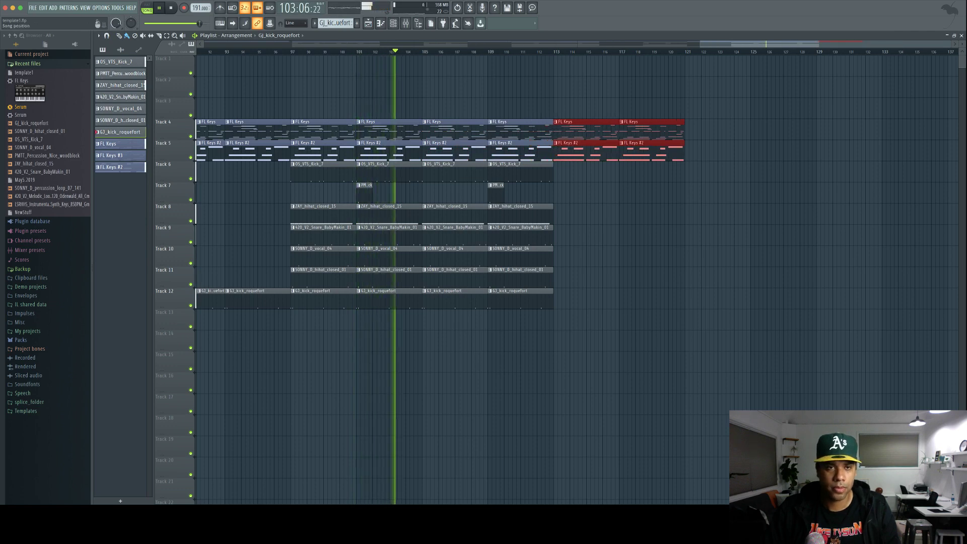
Switch the song position display to minutes and seconds, check the arrangement's overall length, and audition the section from bar 33
{"action": "left_click", "coordinate": [301, 8]}
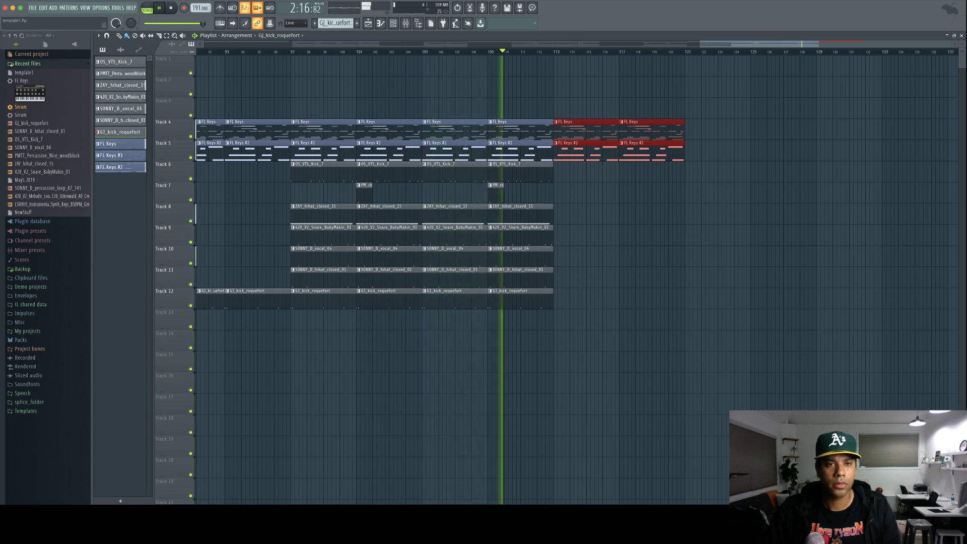
{"action": "scroll", "coordinate": [577, 280], "scroll_direction": "down", "scroll_amount": 3}
{"action": "scroll", "coordinate": [577, 280], "scroll_direction": "down", "scroll_amount": 5}
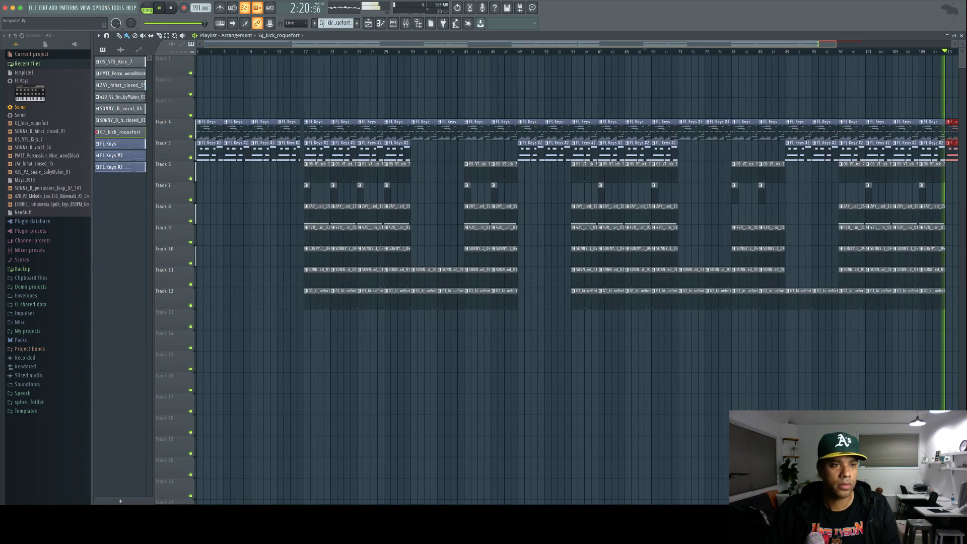
{"action": "scroll", "coordinate": [577, 280], "scroll_direction": "down", "scroll_amount": 5}
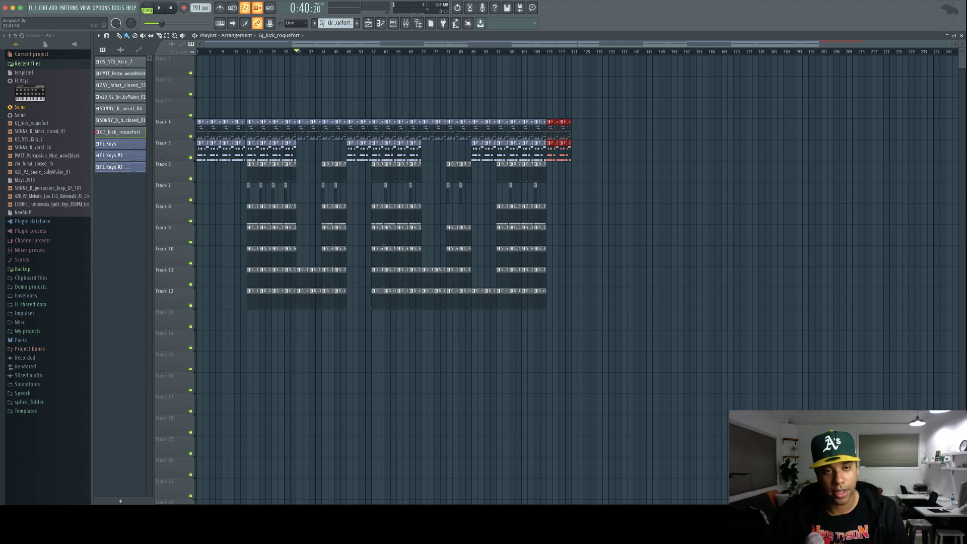
{"action": "key", "text": "space"}
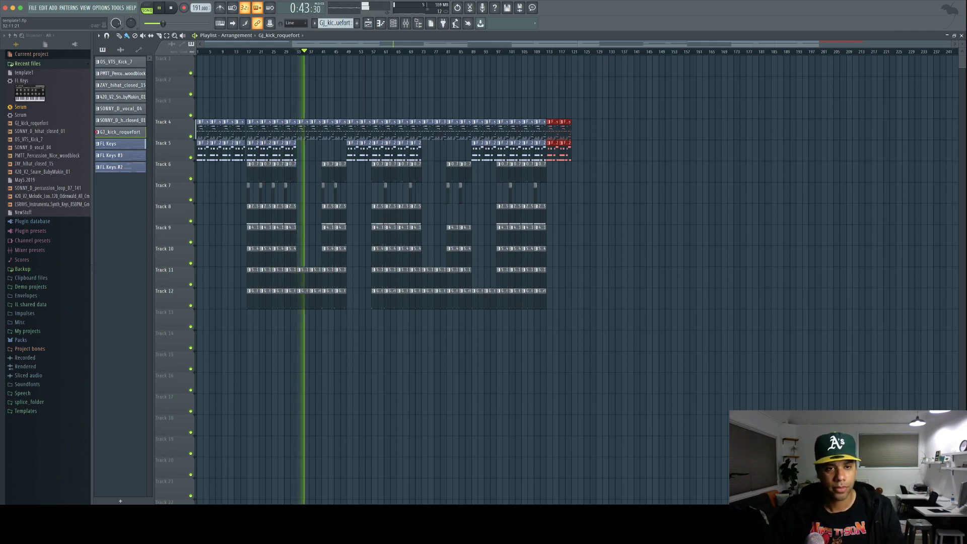
{"action": "key", "text": "space"}
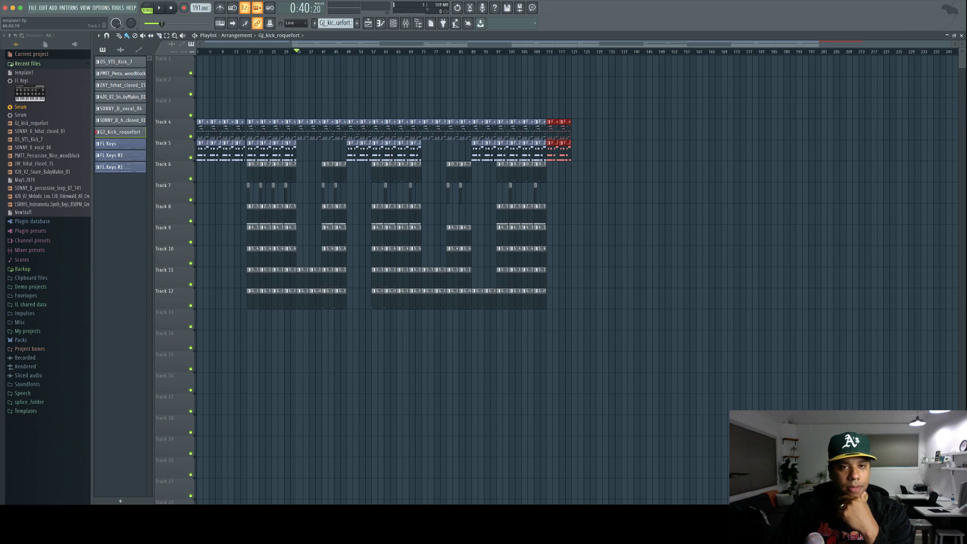
Create a Master volume automation clip across the whole song on Track 1, and lower its starting point
{"action": "left_click", "coordinate": [406, 24]}
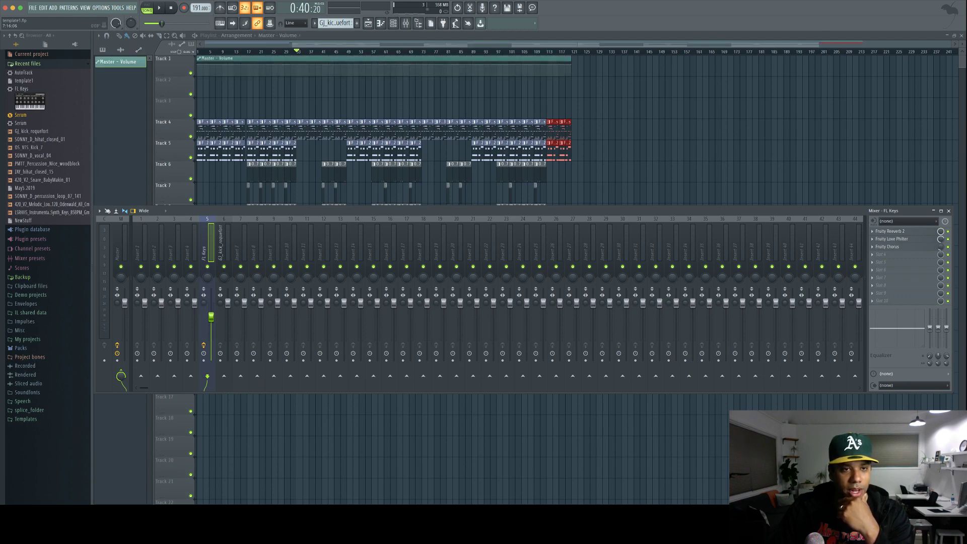
{"action": "left_click_drag", "start_coordinate": [951, 44], "coordinate": [599, 45]}
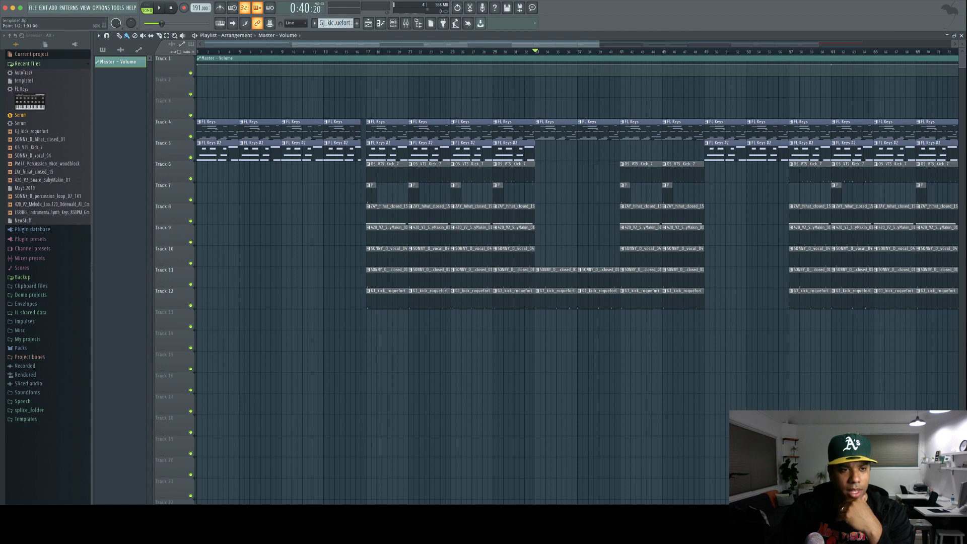
{"action": "left_click_drag", "start_coordinate": [197, 65], "coordinate": [197, 72]}
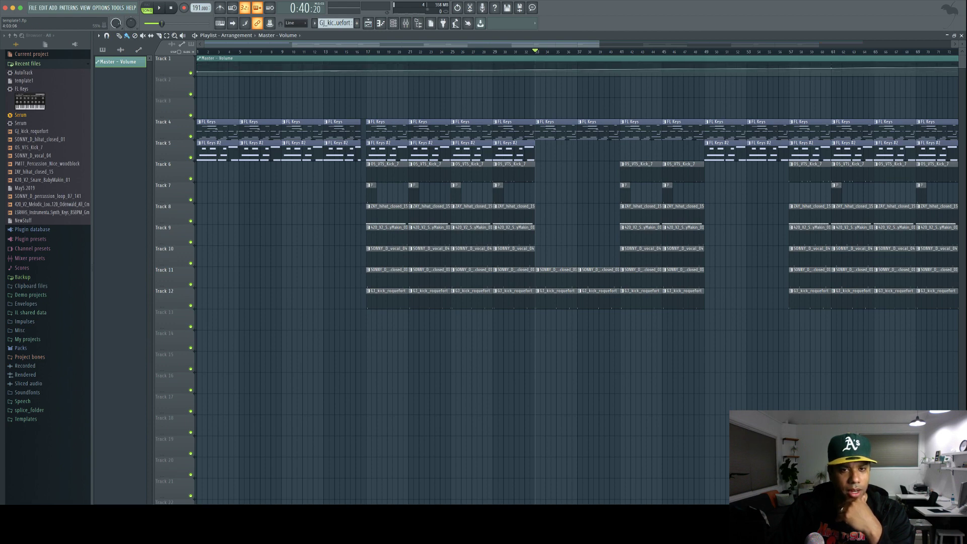
Add control points at bars 5 and 17 to the Master volume automation, shape a gradual curved fade-in between them, and audition it
{"action": "right_click", "coordinate": [240, 67]}
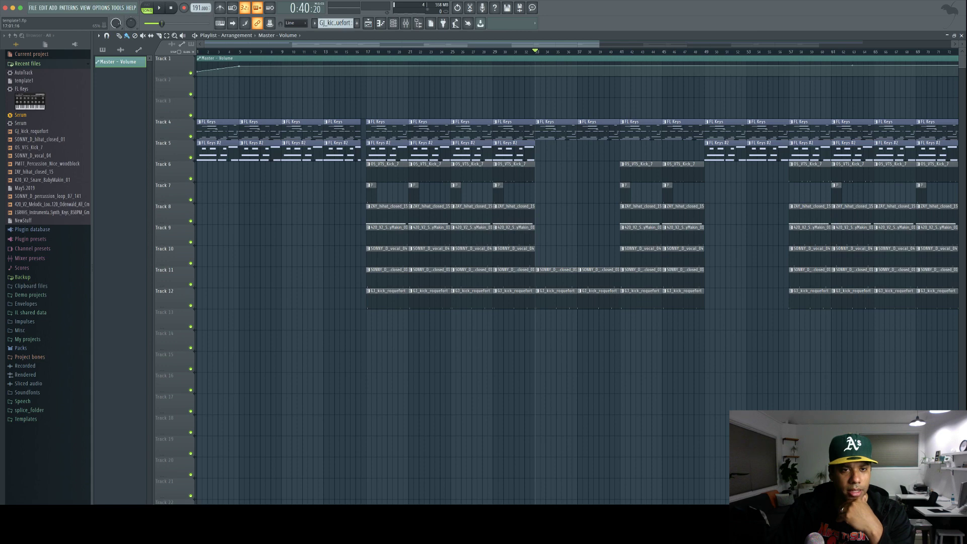
{"action": "right_click", "coordinate": [365, 66]}
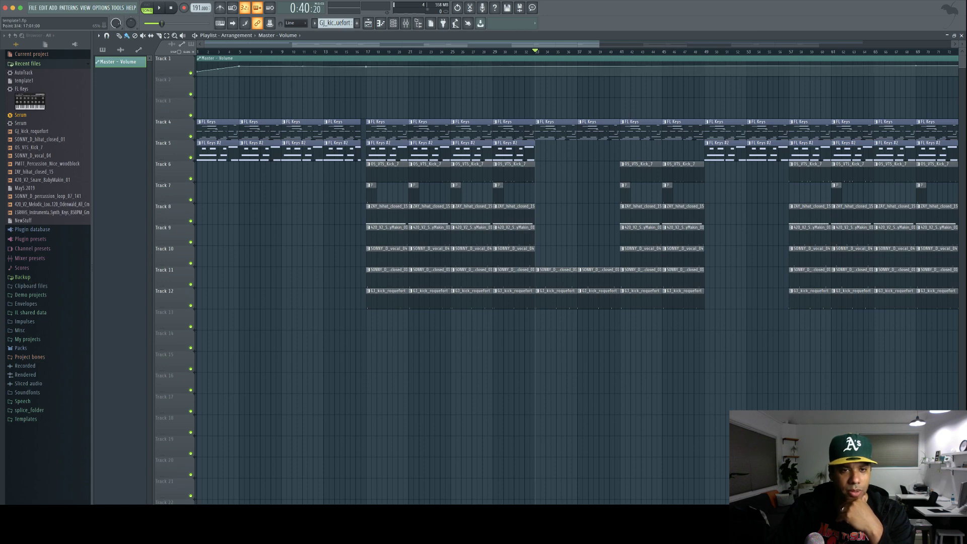
{"action": "left_click_drag", "start_coordinate": [366, 67], "coordinate": [366, 64]}
{"action": "left_click_drag", "start_coordinate": [239, 66], "coordinate": [198, 51]}
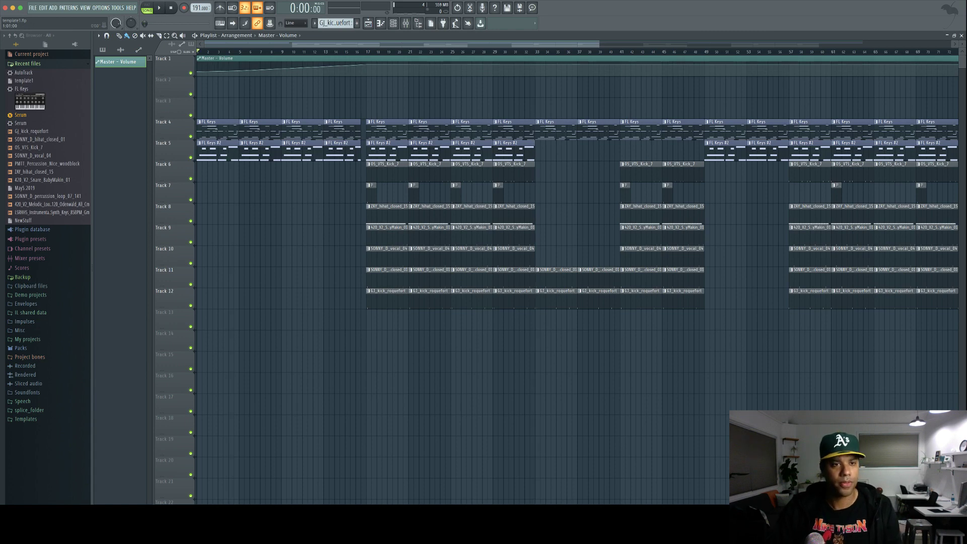
{"action": "key", "text": "space"}
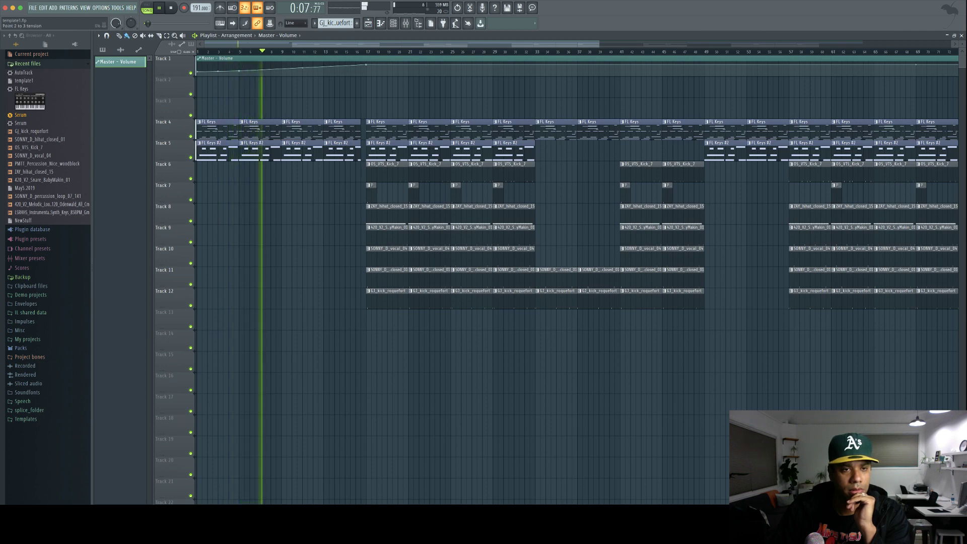
{"action": "key", "text": "space"}
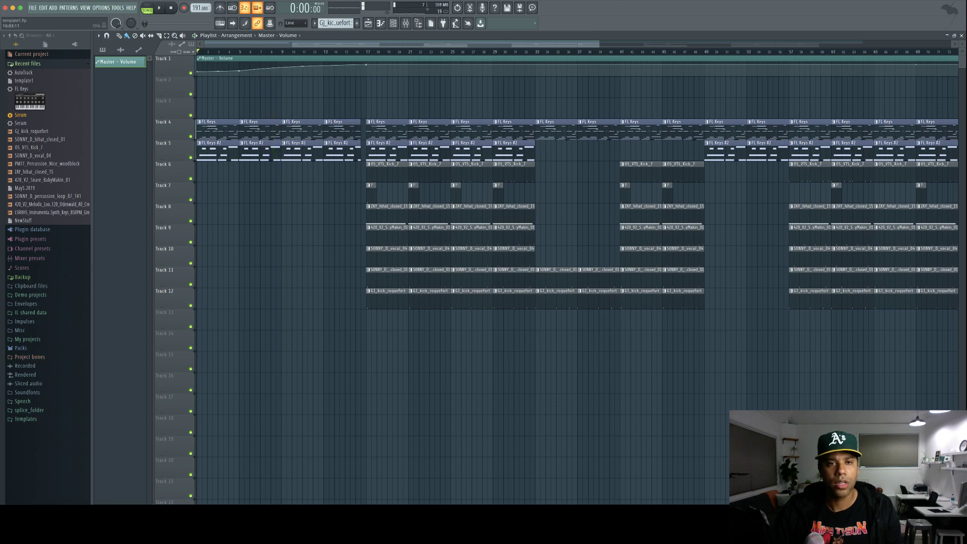
Add a fade-out to the Master volume automation from bar 113 down to zero at bar 121, and audition it
{"action": "left_click_drag", "start_coordinate": [305, 44], "coordinate": [695, 44]}
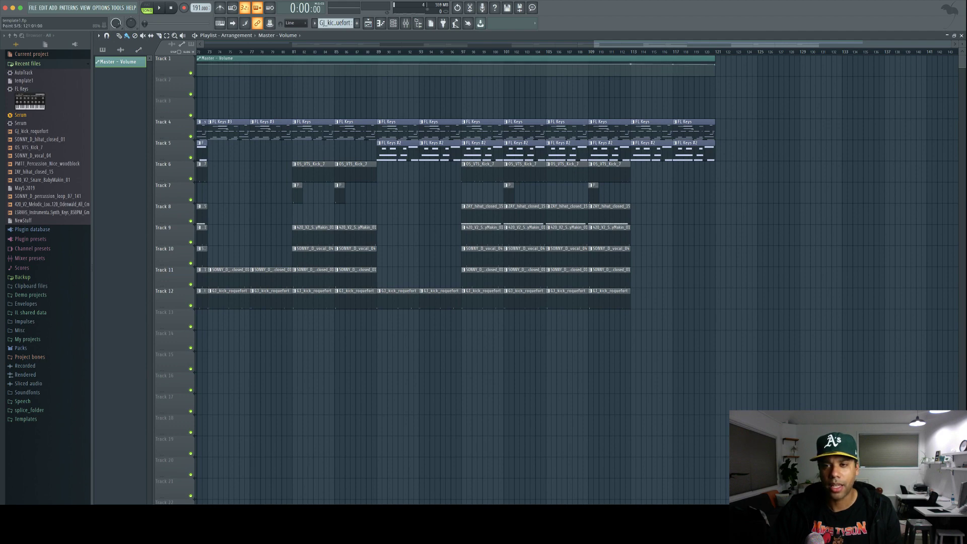
{"action": "left_click_drag", "start_coordinate": [715, 64], "coordinate": [715, 76]}
{"action": "key", "text": "space"}
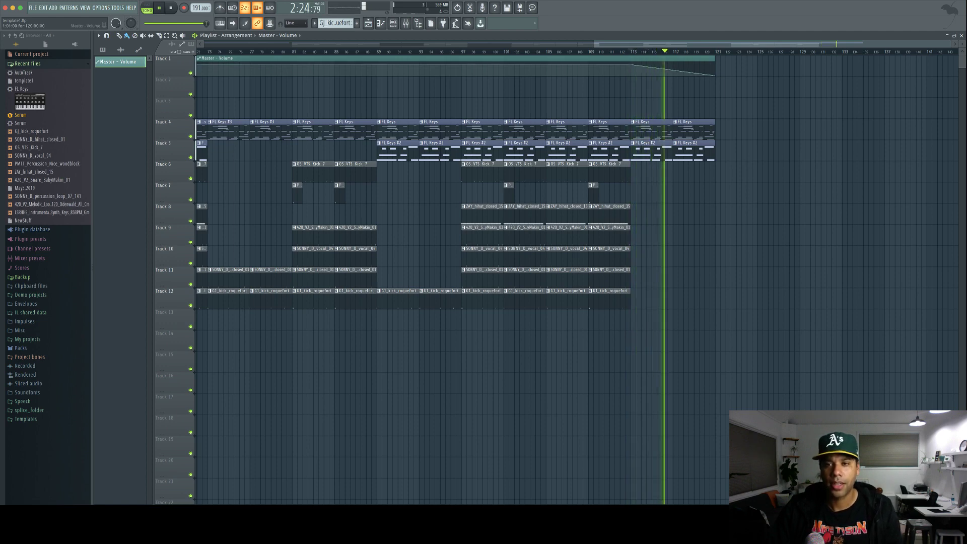
{"action": "left_click_drag", "start_coordinate": [639, 44], "coordinate": [242, 44]}
{"action": "key", "text": "space"}
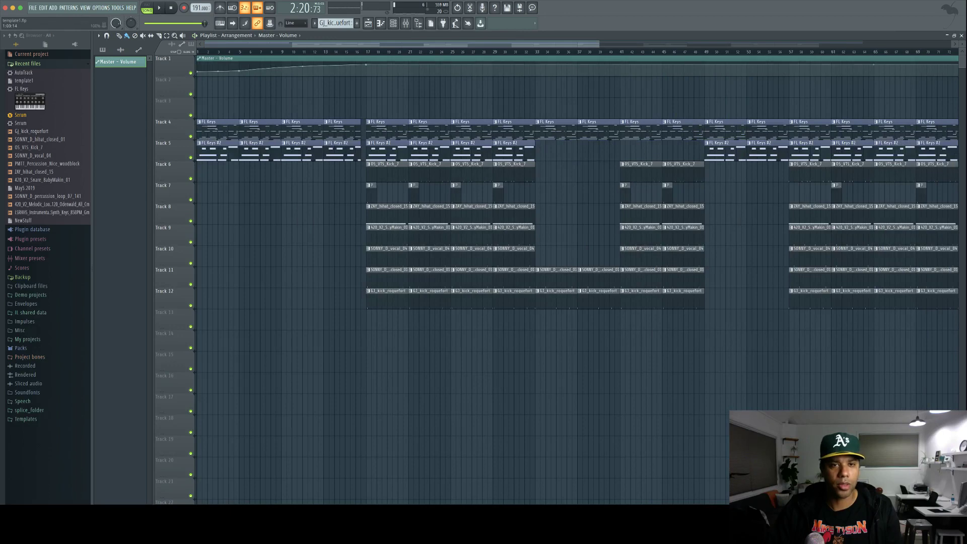
Load the 20Hz + 18kHz cut preset in the Master's Fruity parametric EQ 2, and create an automation clip for its band 7 frequency
{"action": "key", "text": "F9"}
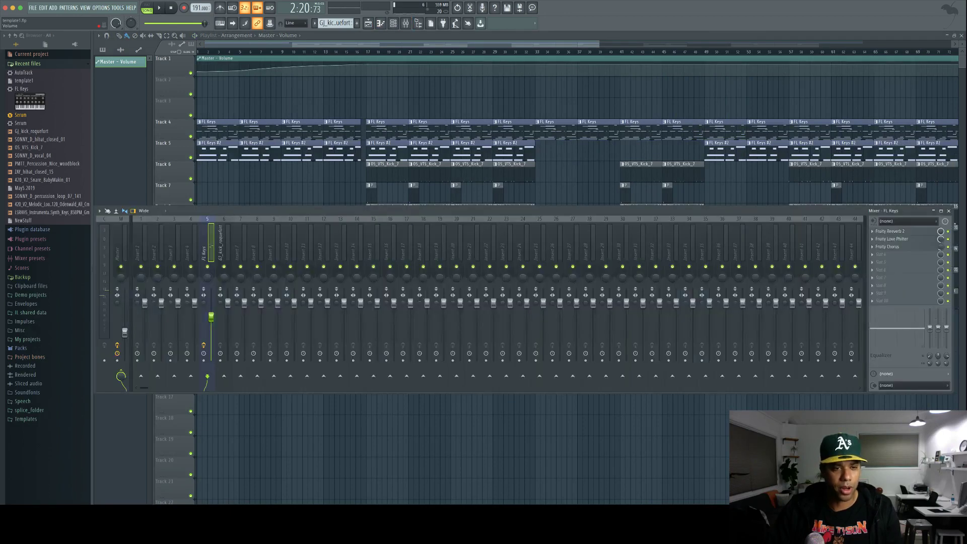
{"action": "mouse_move", "coordinate": [201, 211]}
{"action": "left_mouse_down"}
{"action": "mouse_move", "coordinate": [274, 208]}
{"action": "mouse_move", "coordinate": [216, 204]}
{"action": "left_mouse_up"}
{"action": "left_click", "coordinate": [191, 247]}
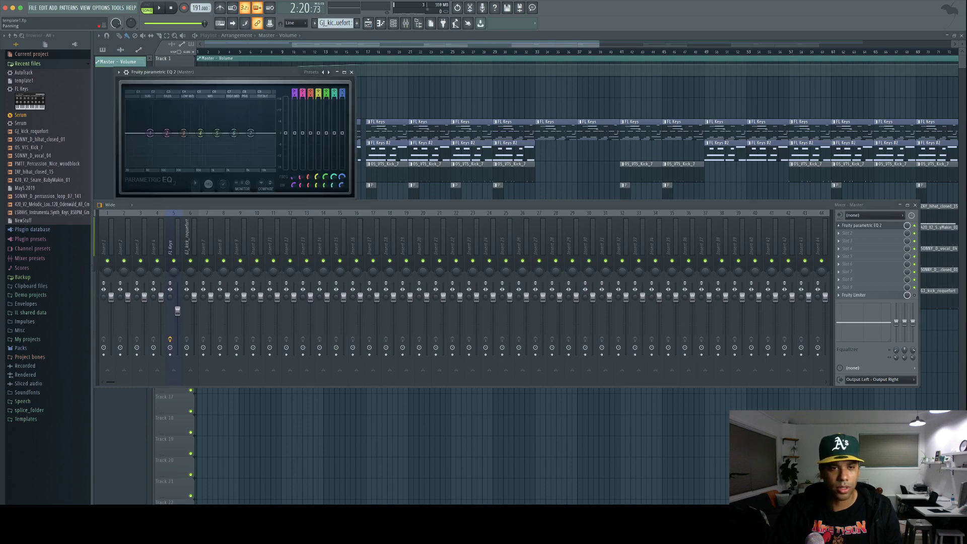
{"action": "left_click", "coordinate": [328, 72]}
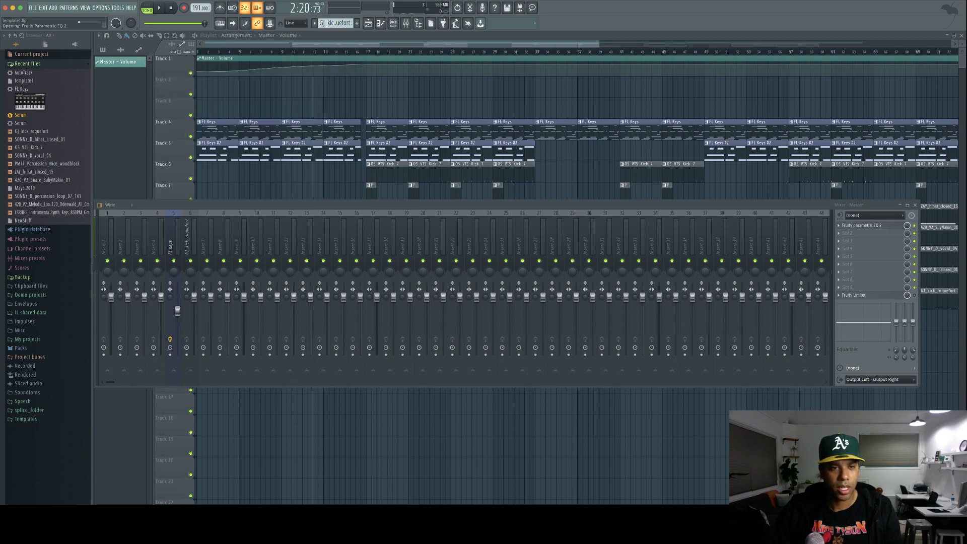
{"action": "left_click", "coordinate": [328, 72]}
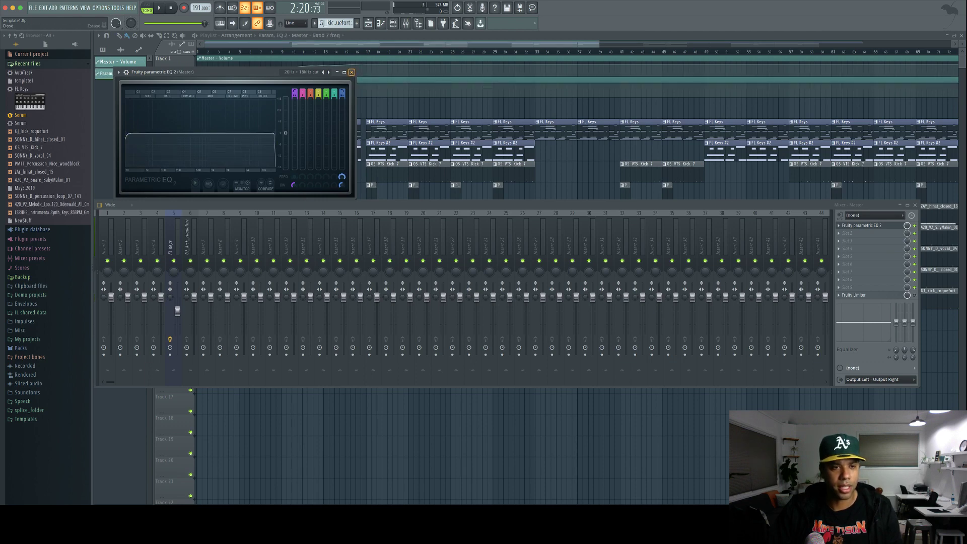
{"action": "left_click", "coordinate": [351, 72]}
Shape the band 7 frequency automation on Track 2 to rise from a low start to full at bar 17, and audition the filtered intro
{"action": "left_click_drag", "start_coordinate": [197, 83], "coordinate": [196, 94]}
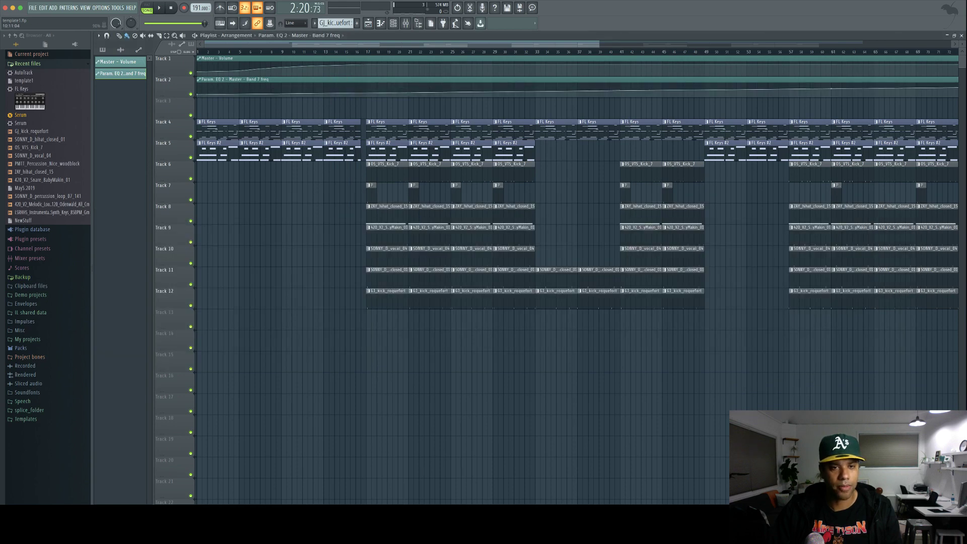
{"action": "left_click_drag", "start_coordinate": [365, 93], "coordinate": [371, 83]}
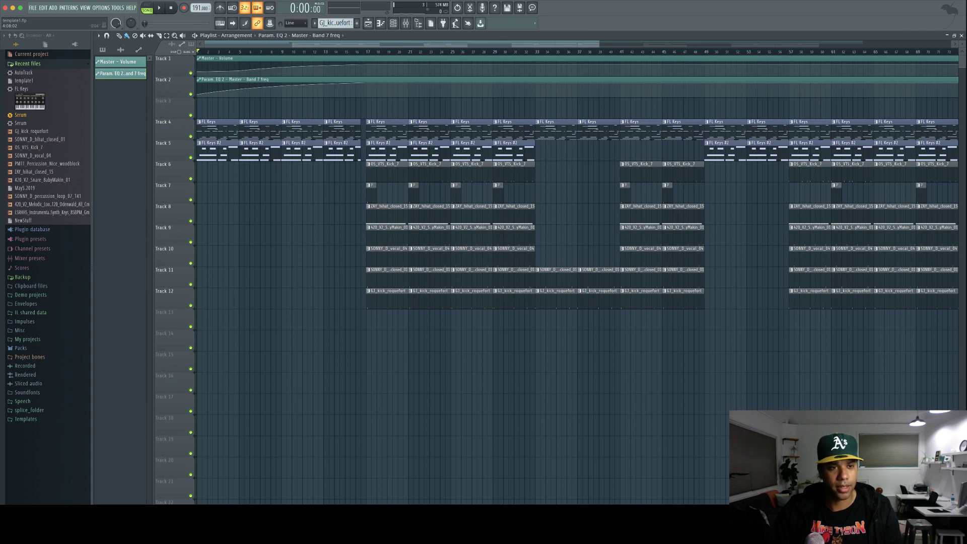
{"action": "key", "text": "space"}
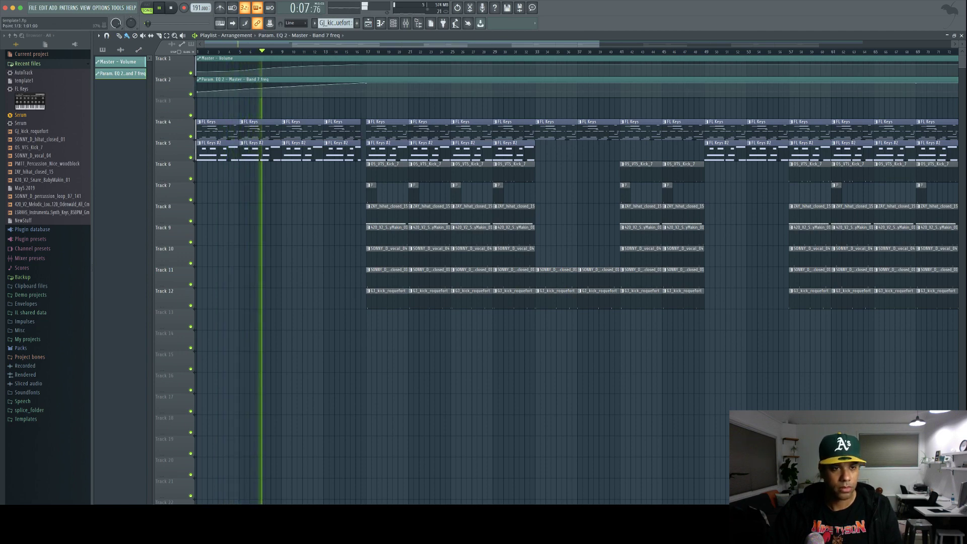
{"action": "key", "text": "space"}
{"action": "key", "text": "space"}
{"action": "key", "text": "space"}
{"action": "key", "text": "space"}
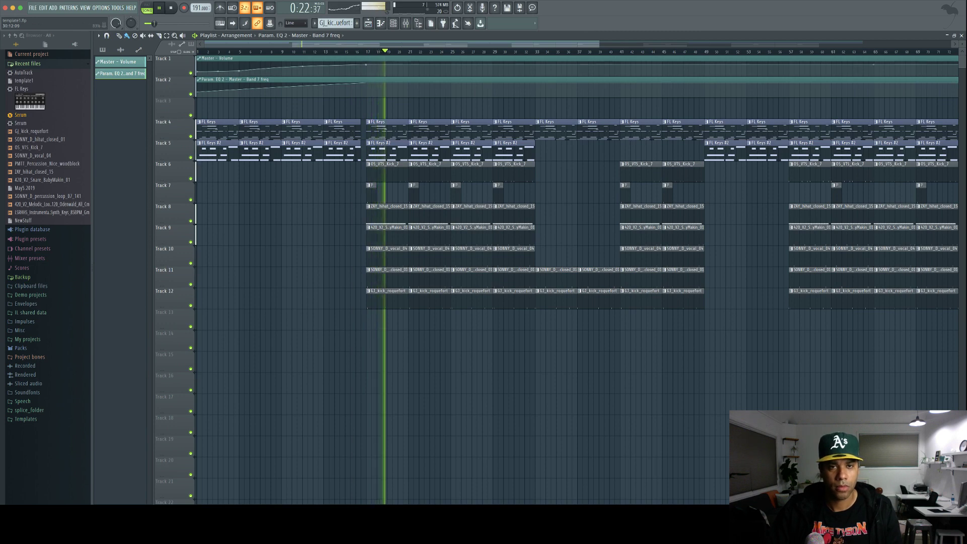
{"action": "key", "text": "space"}
Route the SONNY_D_vocal_04 channel to mixer track 7 and SONNY_D_hihat_closed_01 to mixer track 8, and close the Channel rack and mixer
{"action": "key", "text": "F9"}
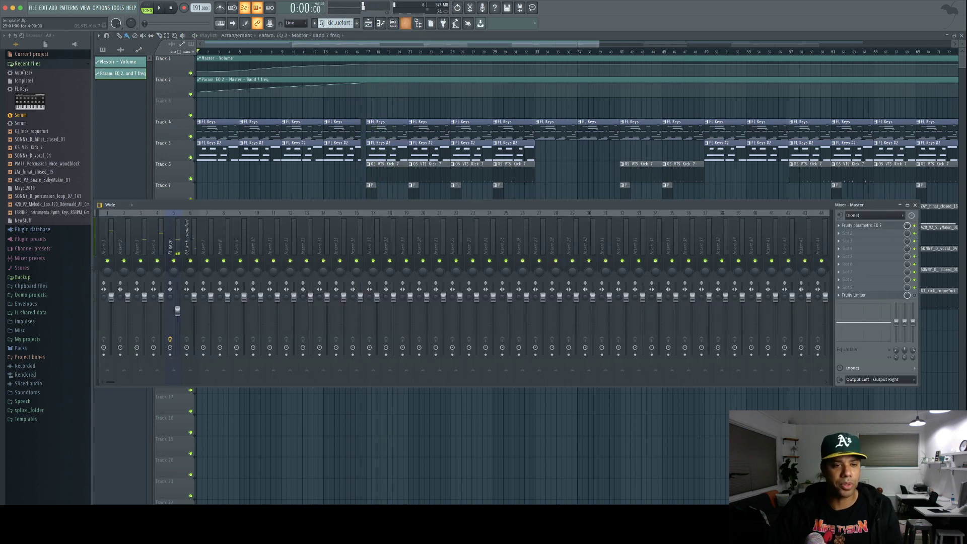
{"action": "left_click_drag", "start_coordinate": [226, 204], "coordinate": [389, 190]}
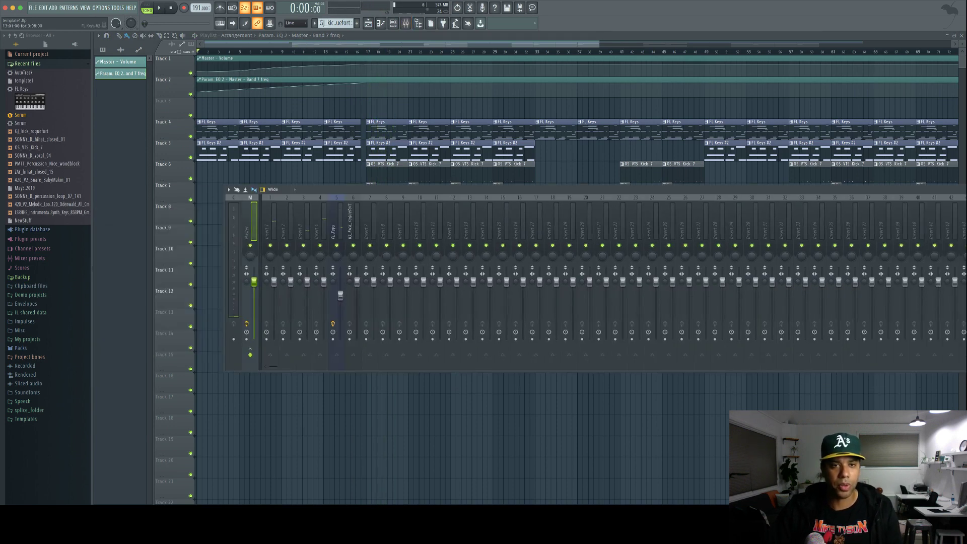
{"action": "left_click", "coordinate": [393, 24]}
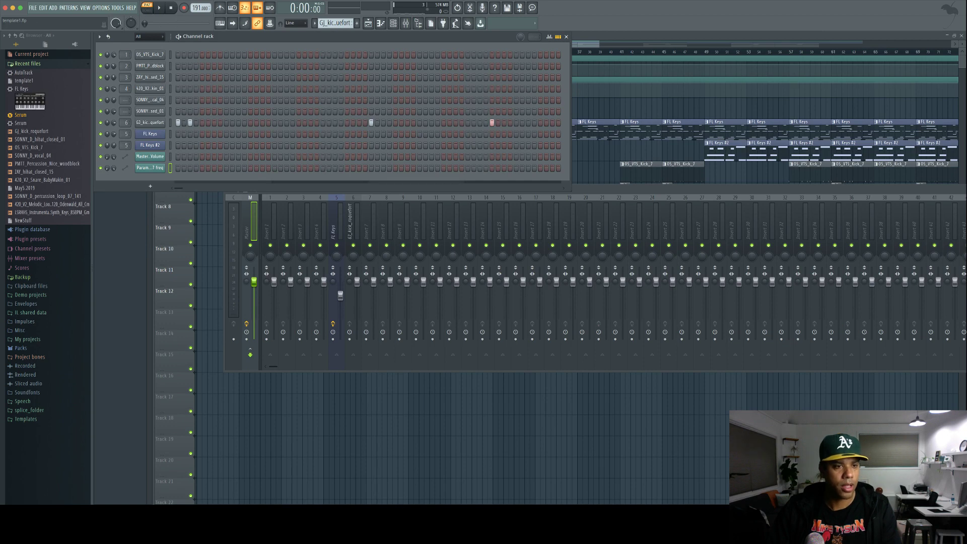
{"action": "key", "text": "ctrl+l"}
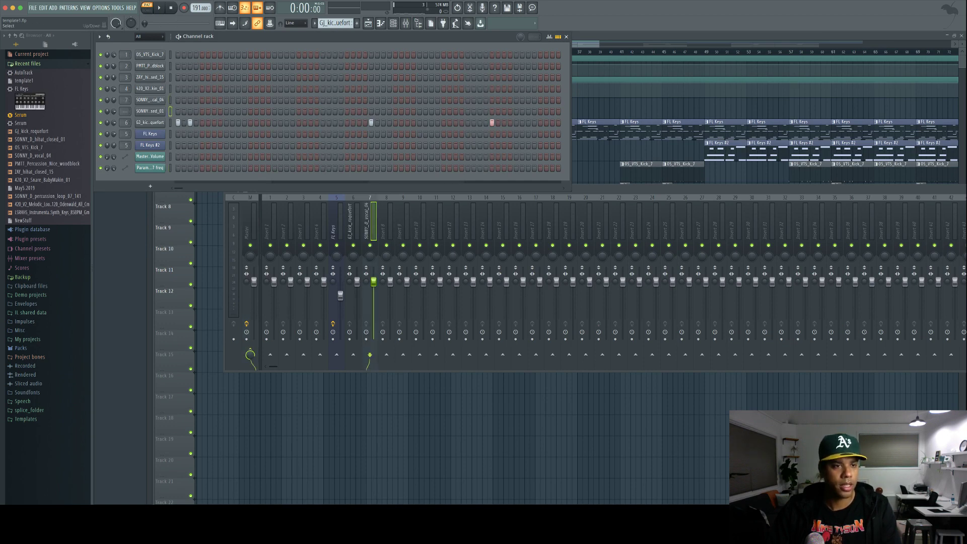
{"action": "key", "text": "ctrl+l"}
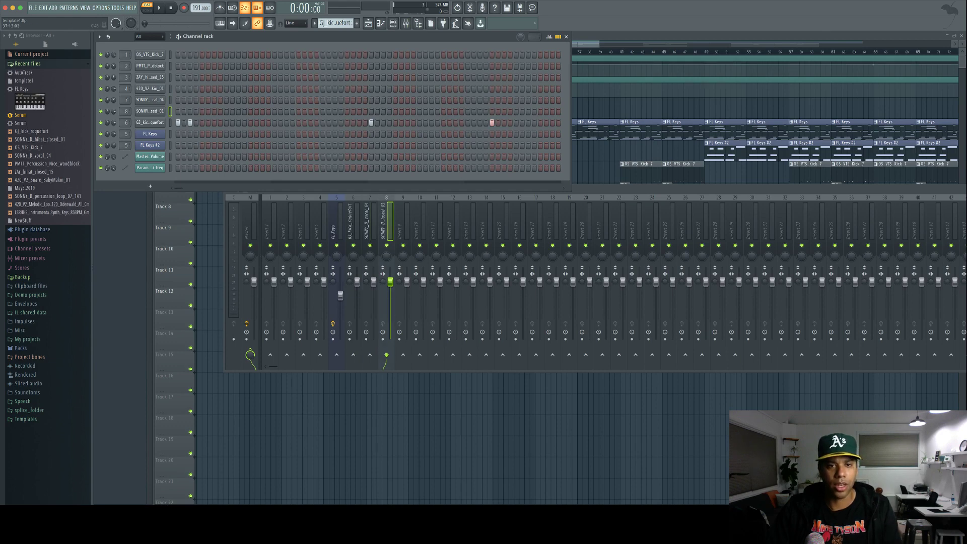
{"action": "left_click", "coordinate": [566, 36]}
{"action": "key", "text": "F9"}
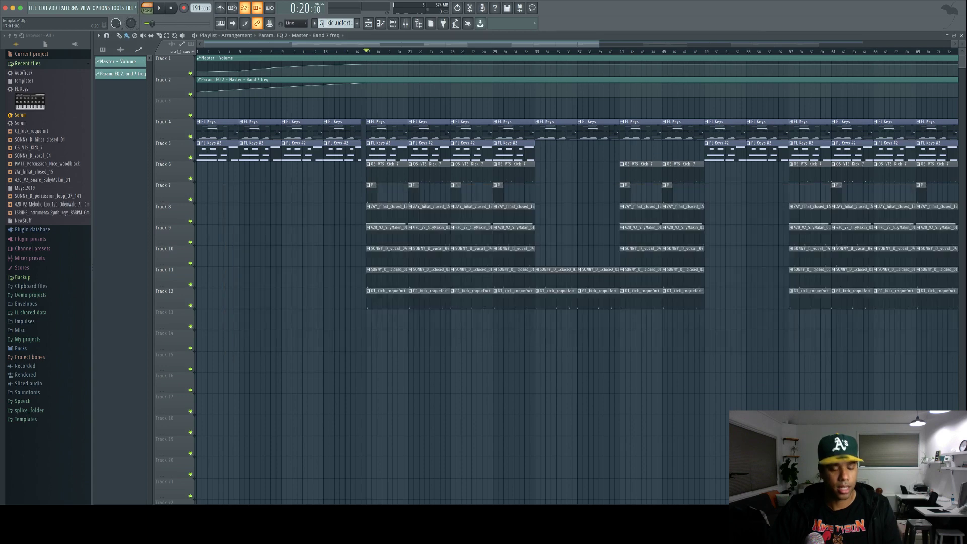
Audition the song from bar 17 with the mixer open to examine the track levels
{"action": "key", "text": "l"}
{"action": "key", "text": "space"}
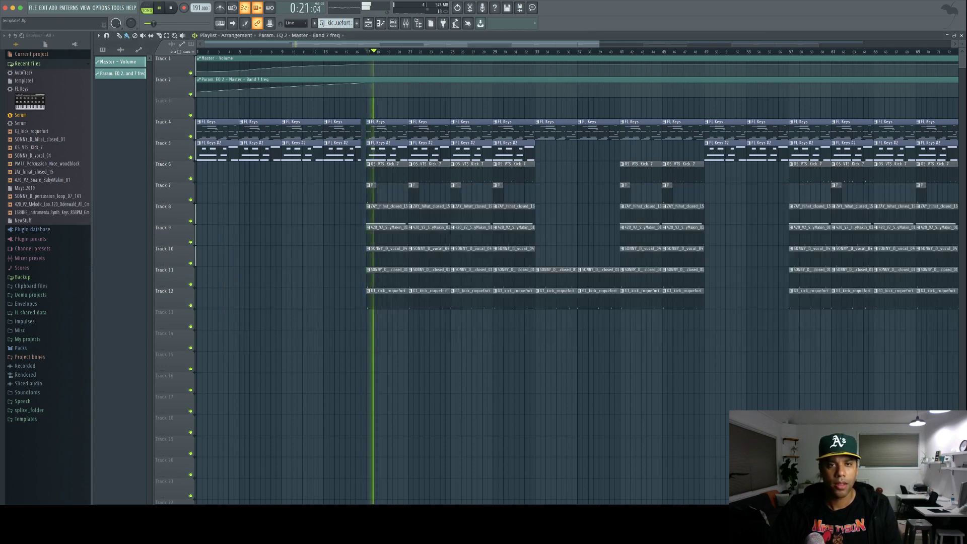
{"action": "key", "text": "space"}
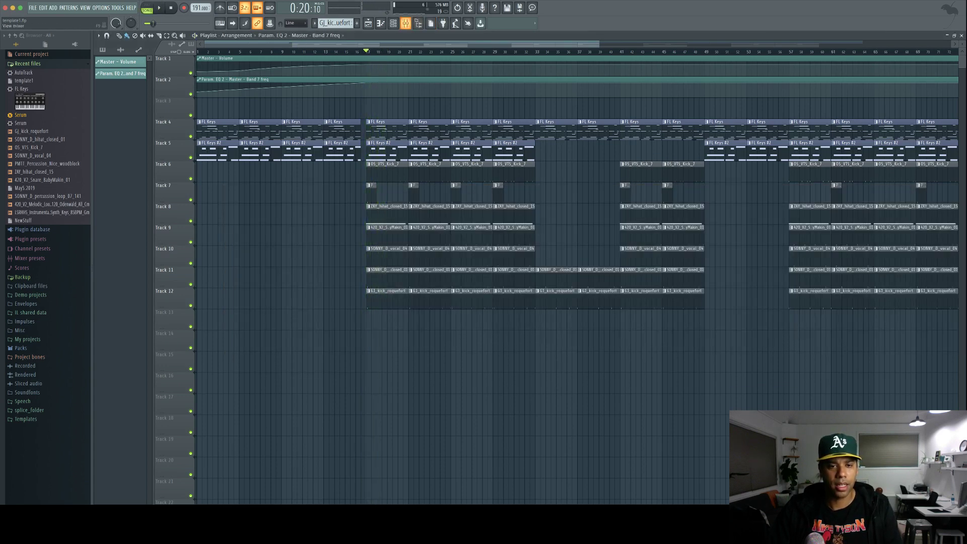
{"action": "left_click", "coordinate": [405, 23]}
{"action": "key", "text": "space"}
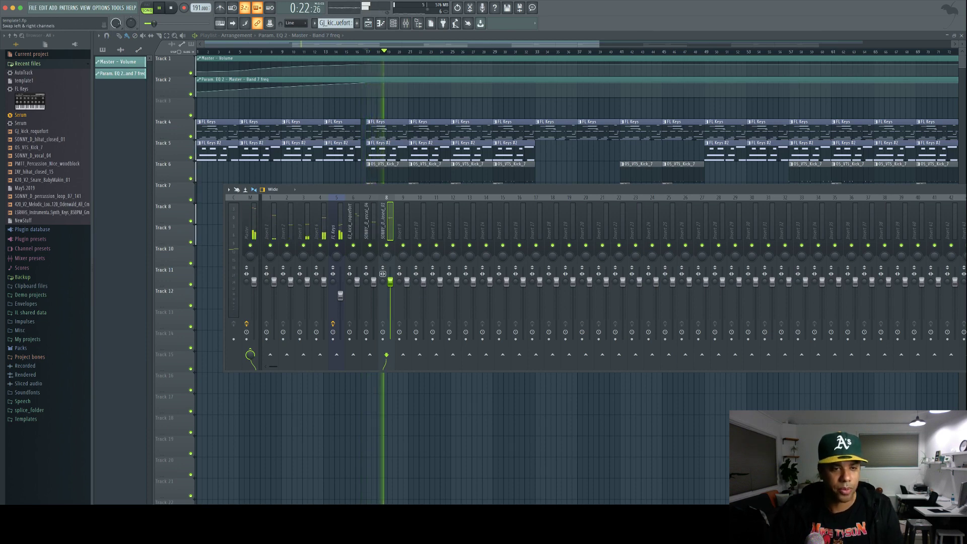
Solo the SONNY_D_hihat_closed_01 mixer track and lower its fader while auditioning from bar 17
{"action": "key", "text": "space"}
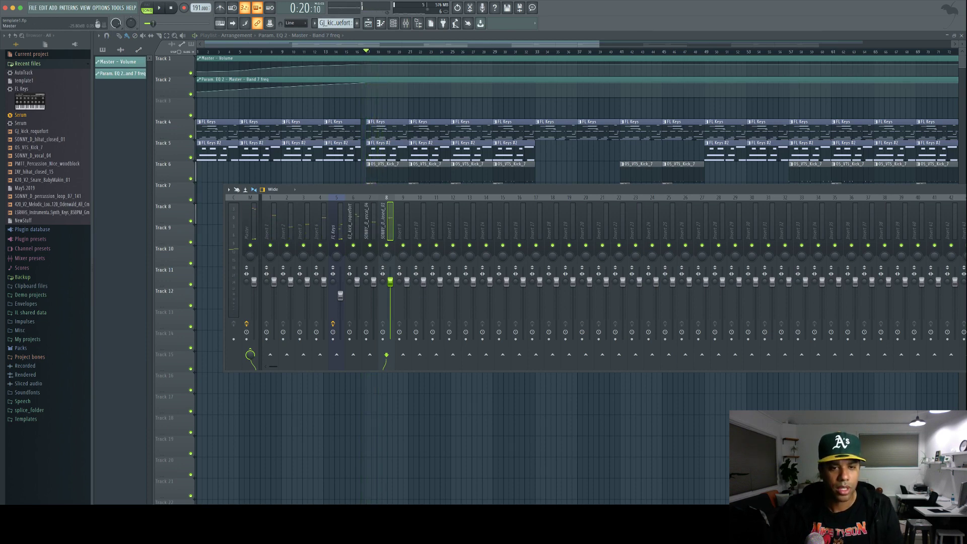
{"action": "key", "text": "space"}
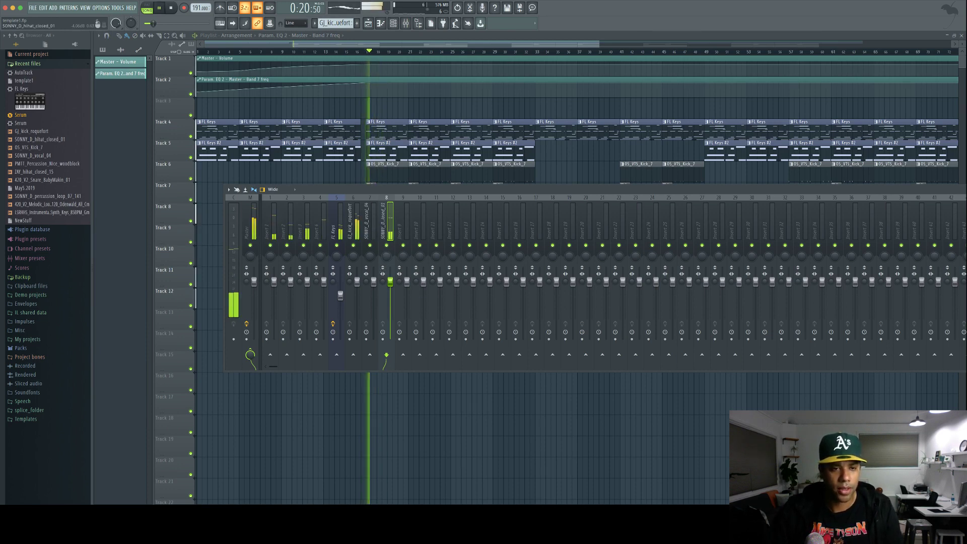
{"action": "right_click", "coordinate": [386, 245]}
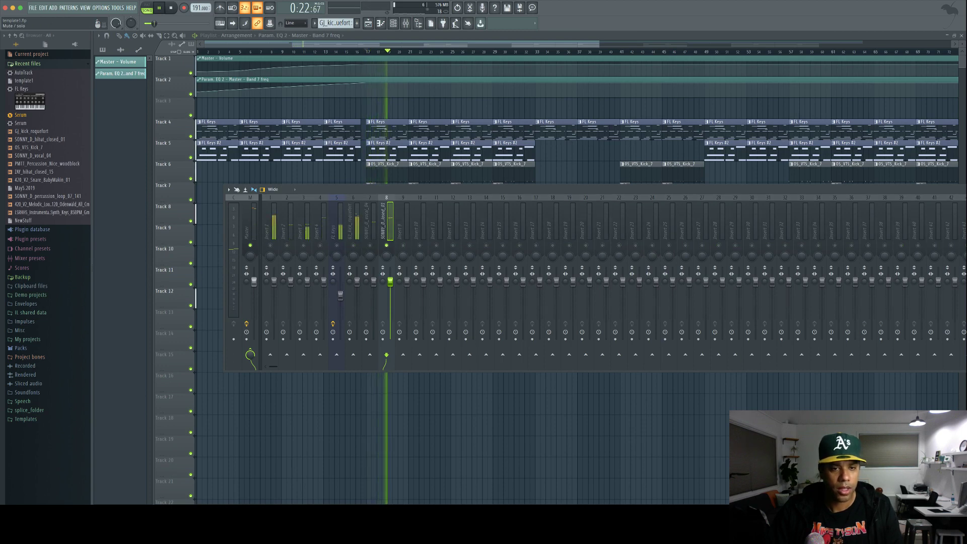
{"action": "key", "text": "space"}
{"action": "key", "text": "space"}
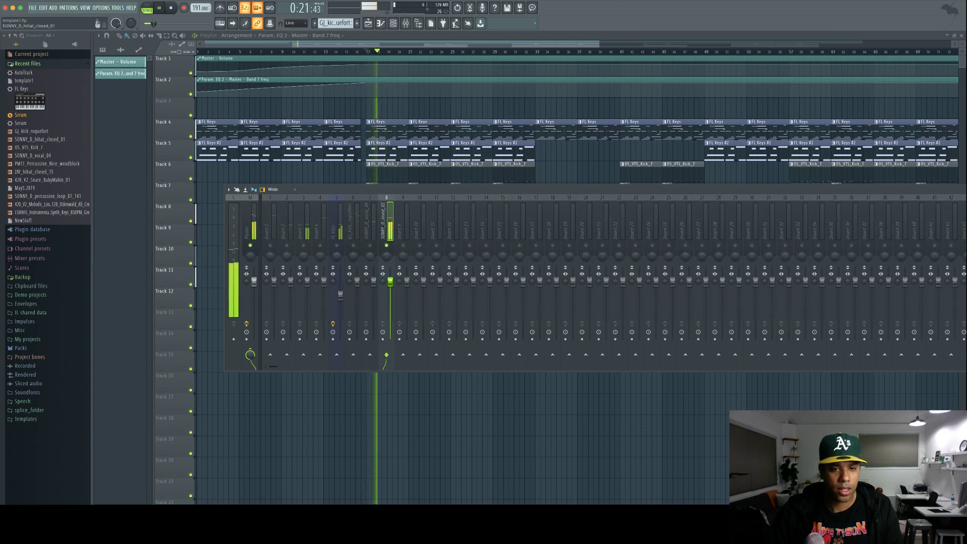
{"action": "left_click_drag", "start_coordinate": [390, 282], "coordinate": [356, 294]}
{"action": "key", "text": "space"}
{"action": "key", "text": "space"}
Solo the GJ_kick_roquefort mixer track and reset its fader to the default level while replaying from bar 17
{"action": "right_click", "coordinate": [353, 246]}
{"action": "key", "text": "space"}
{"action": "key", "text": "space"}
{"action": "key", "text": "space"}
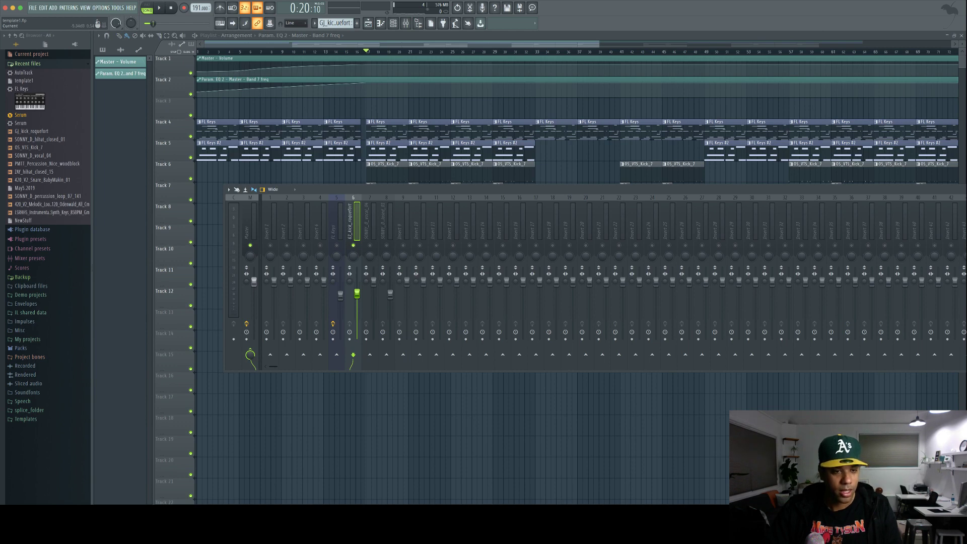
{"action": "key", "text": "space"}
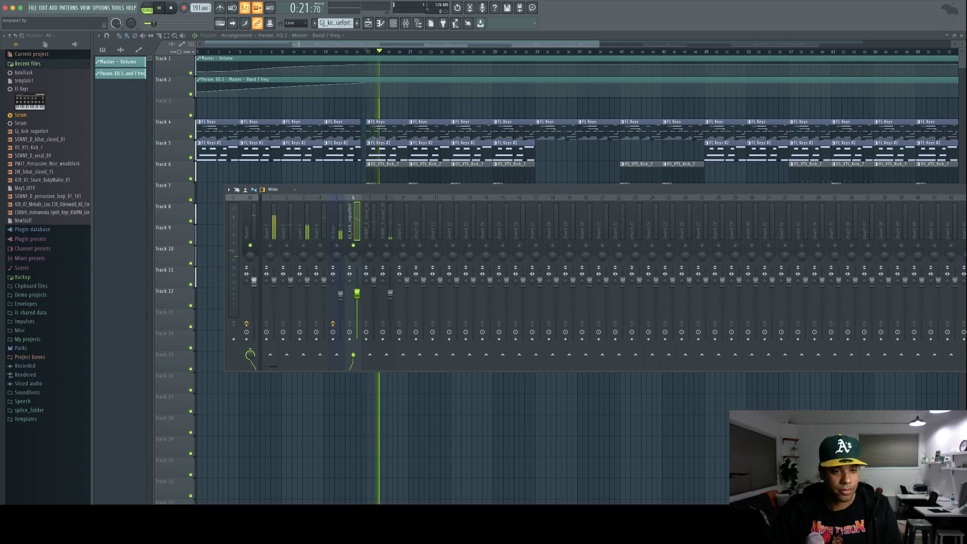
{"action": "key", "text": "space"}
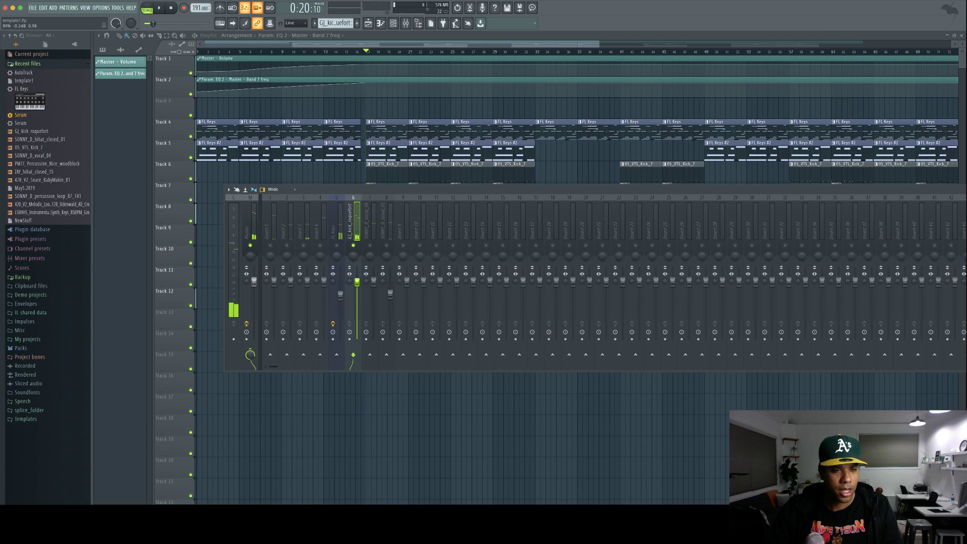
{"action": "key", "text": "space"}
{"action": "key", "text": "space"}
{"action": "key", "text": "space"}
{"action": "key", "text": "space"}
Unmute the FL Keys mixer track, mute the kick track, and lower the FL Keys fader to about -10 dB
{"action": "left_click", "coordinate": [336, 246]}
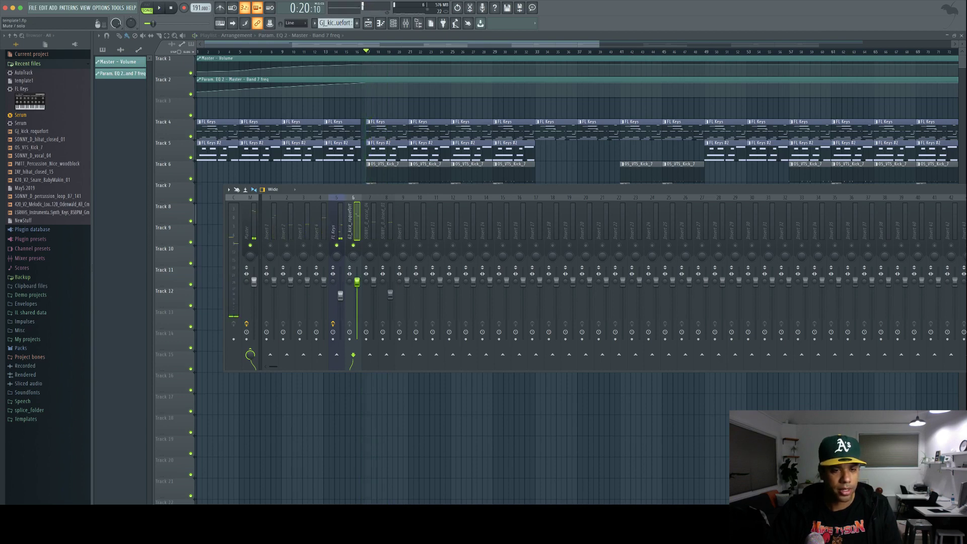
{"action": "key", "text": "space"}
{"action": "left_click", "coordinate": [336, 228]}
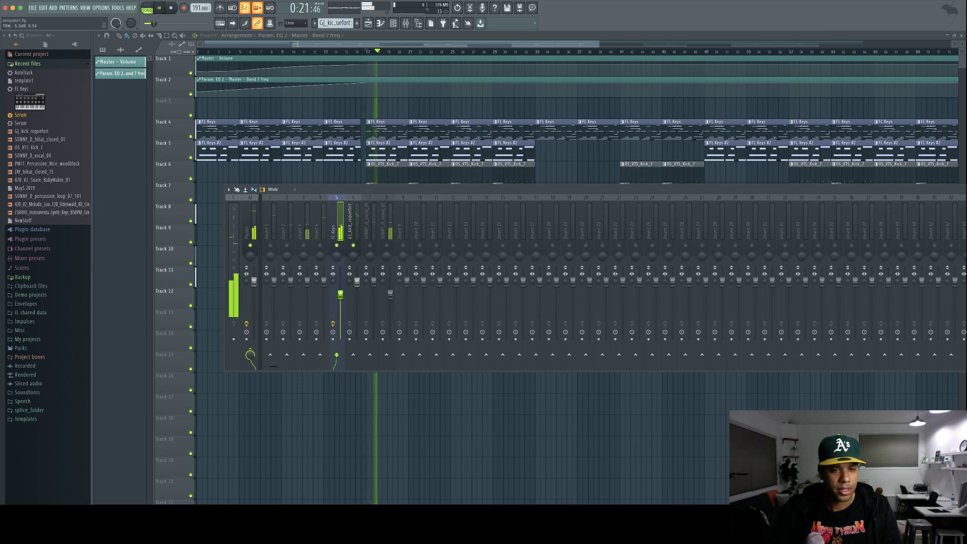
{"action": "left_click", "coordinate": [353, 245]}
{"action": "left_click_drag", "start_coordinate": [341, 295], "coordinate": [341, 304]}
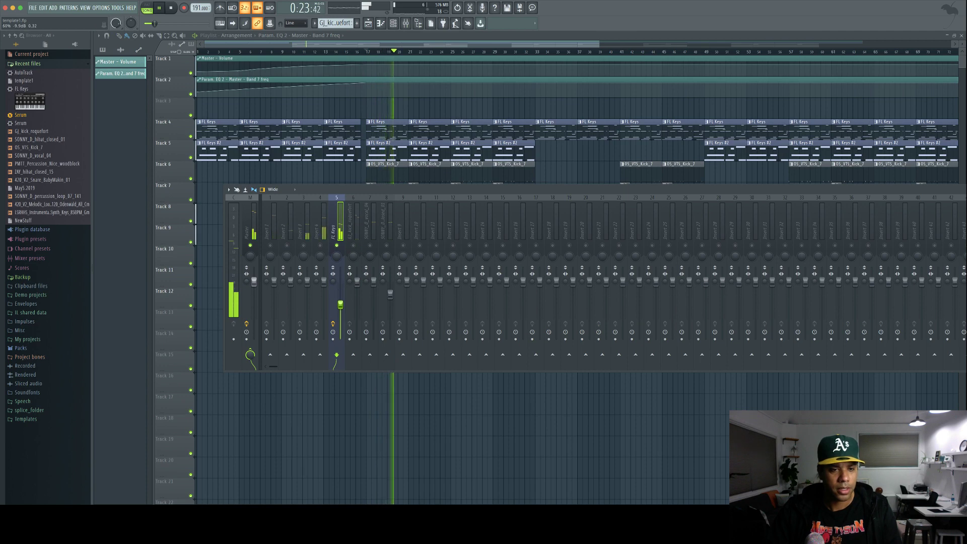
{"action": "key", "text": "space"}
{"action": "key", "text": "space"}
Bring mixer tracks 4 and 3 into the mix and lower their faders, with track 3 slightly below track 4
{"action": "left_click", "coordinate": [320, 246]}
{"action": "key", "text": "space"}
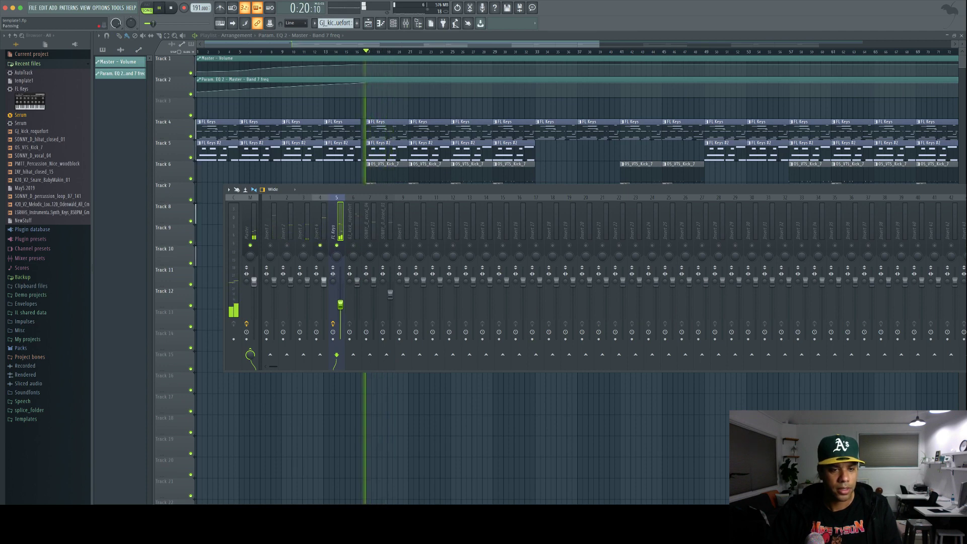
{"action": "left_click", "coordinate": [324, 282]}
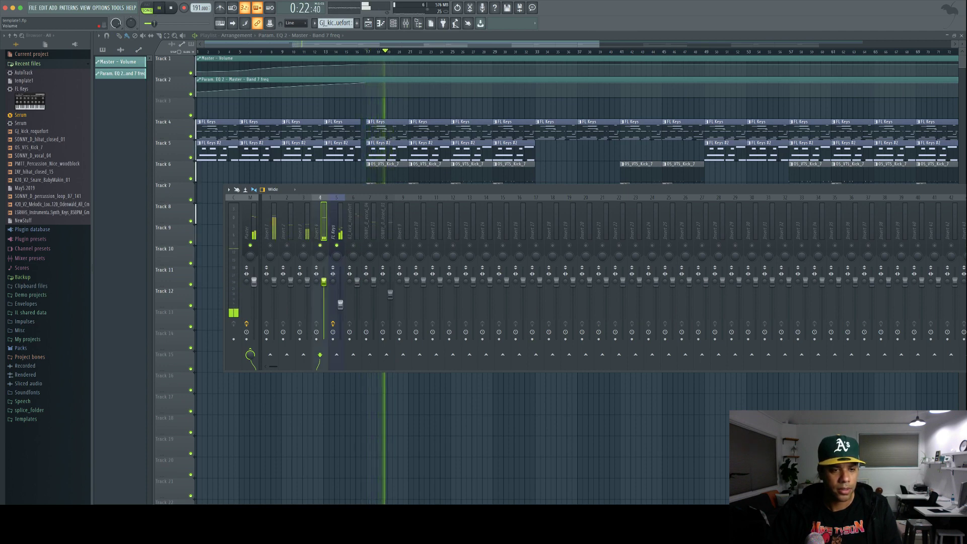
{"action": "left_click_drag", "start_coordinate": [324, 281], "coordinate": [307, 298]}
{"action": "left_click", "coordinate": [303, 245]}
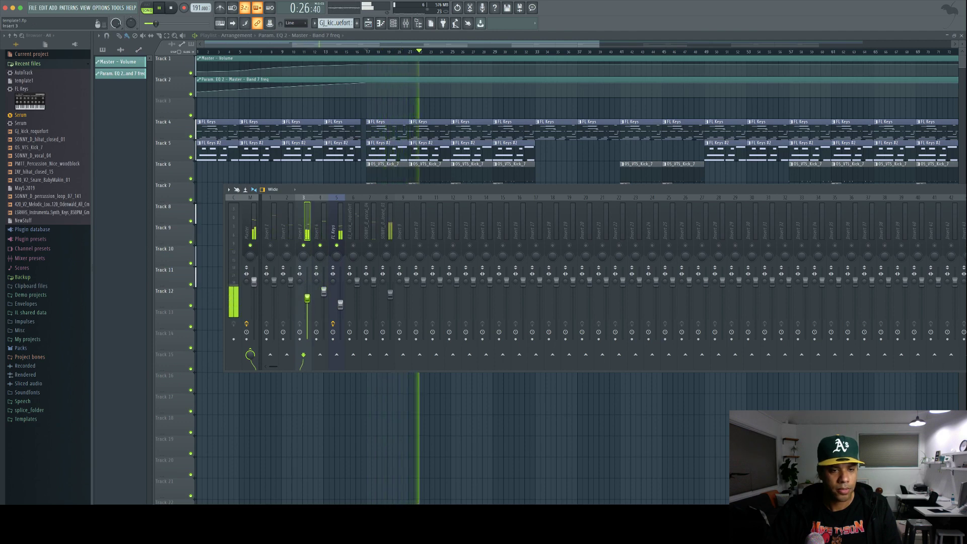
Bring mixer tracks 2 and 1 into the mix and lower their faders, keeping track 1 the louder
{"action": "left_click", "coordinate": [287, 245]}
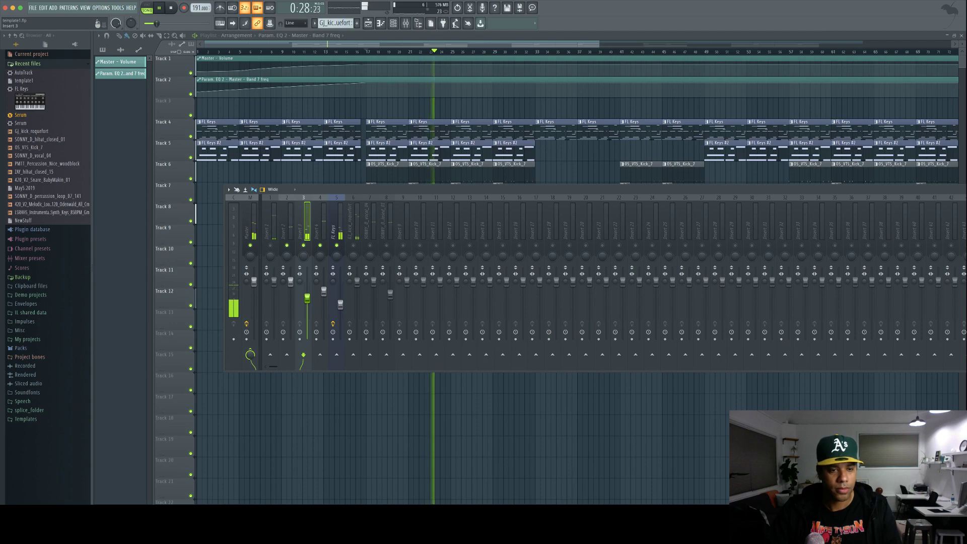
{"action": "mouse_move", "coordinate": [290, 282]}
{"action": "left_mouse_down"}
{"action": "mouse_move", "coordinate": [290, 297]}
{"action": "mouse_move", "coordinate": [273, 291]}
{"action": "left_mouse_up"}
{"action": "left_click", "coordinate": [270, 245]}
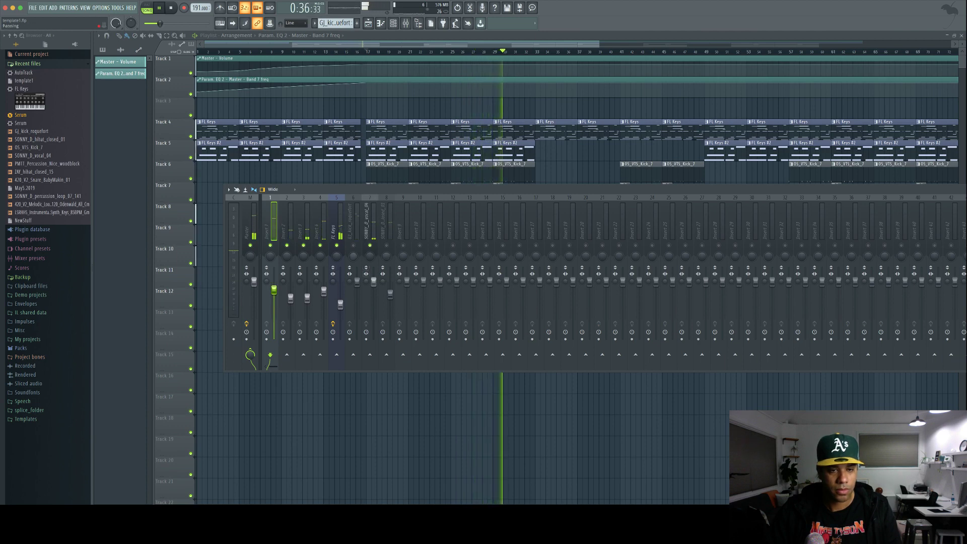
Lower the faders of the SONNY_D_vocal_04, kick and closed hi-hat tracks, and bring the hi-hat back into the mix
{"action": "left_click", "coordinate": [372, 282]}
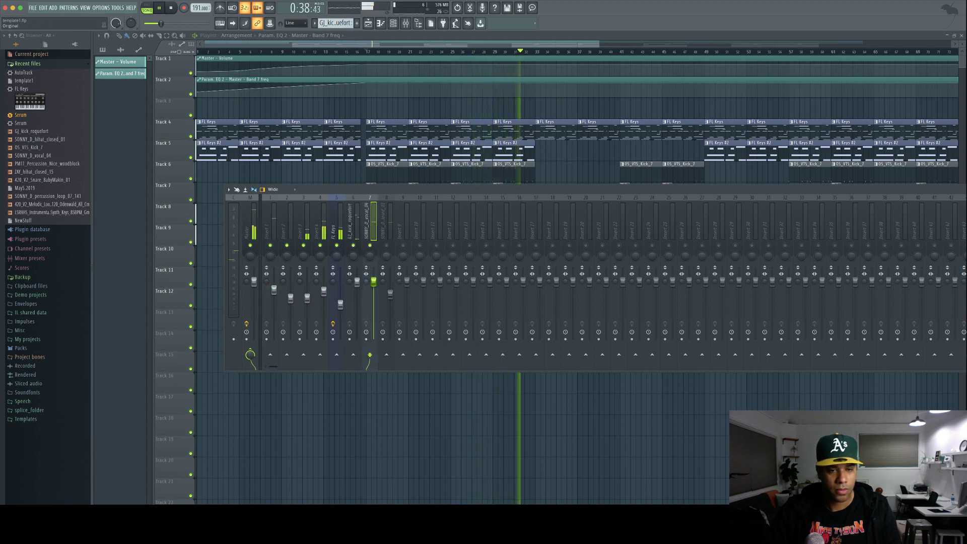
{"action": "left_click_drag", "start_coordinate": [373, 282], "coordinate": [390, 306]}
{"action": "key", "text": "space"}
{"action": "key", "text": "space"}
{"action": "left_click", "coordinate": [386, 245]}
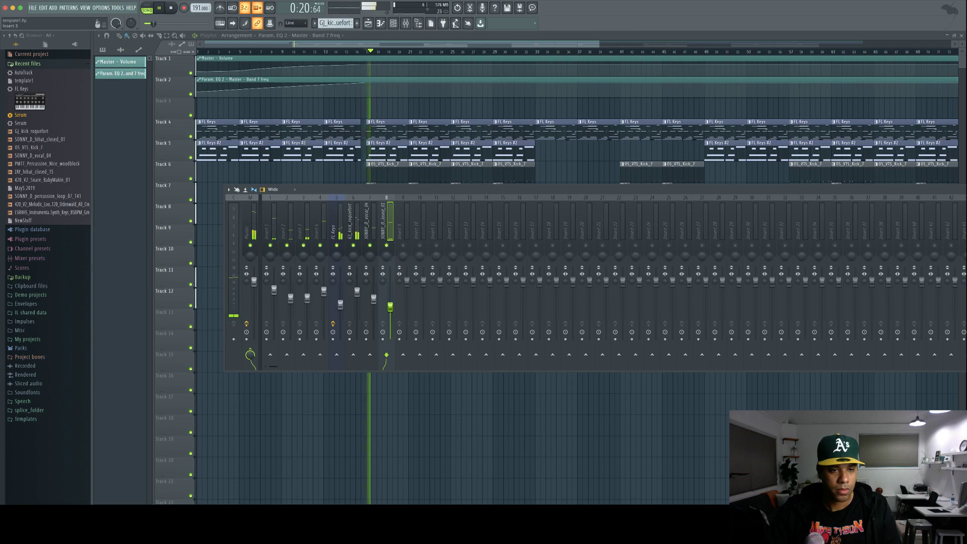
Solo mixer track 2, lower its fader further, and restore all tracks for playback
{"action": "key", "text": "space"}
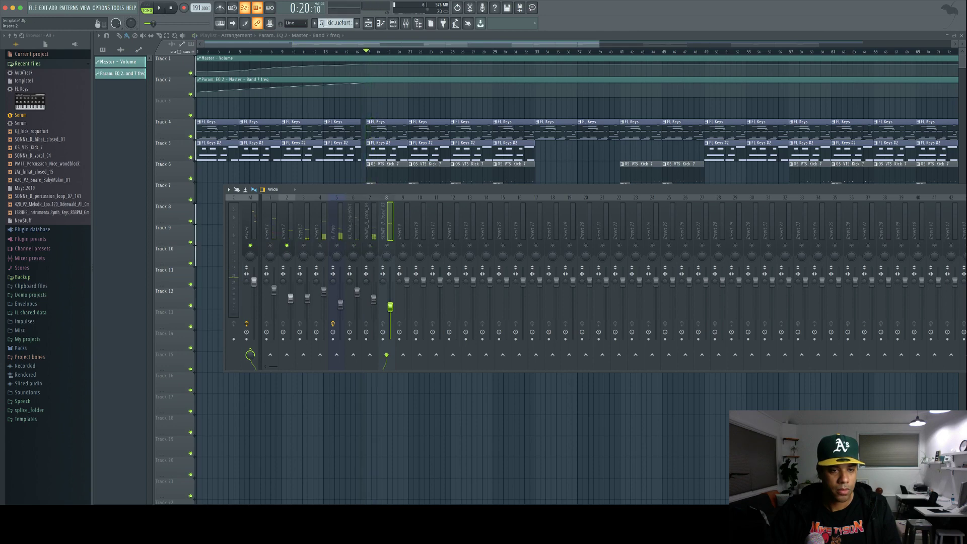
{"action": "right_click", "coordinate": [287, 245]}
{"action": "left_click_drag", "start_coordinate": [290, 298], "coordinate": [290, 305]}
{"action": "key", "text": "space"}
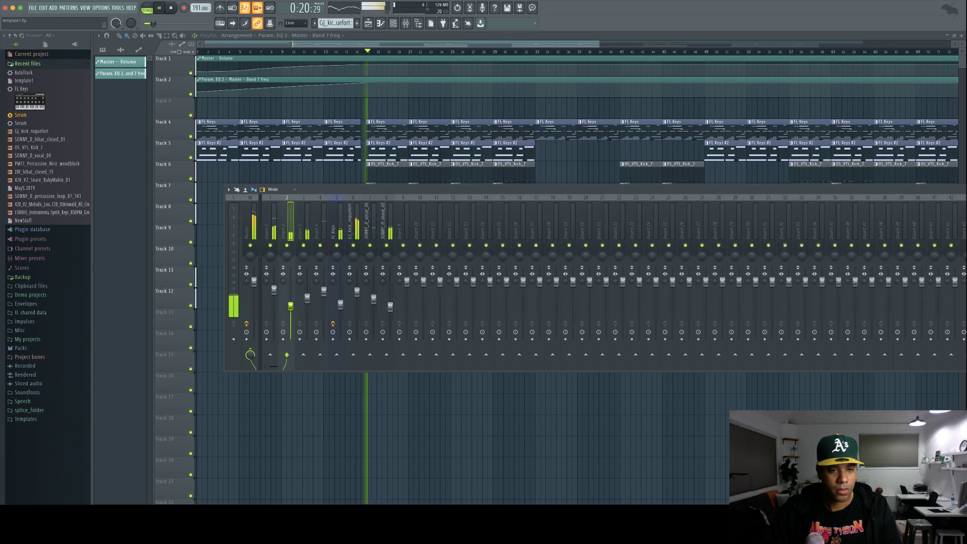
During playback from bar 17, raise the closed hi-hat fader slightly, lower mixer track 3 to about -10.7 dB, and select the Master
{"action": "key", "text": "space"}
{"action": "key", "text": "space"}
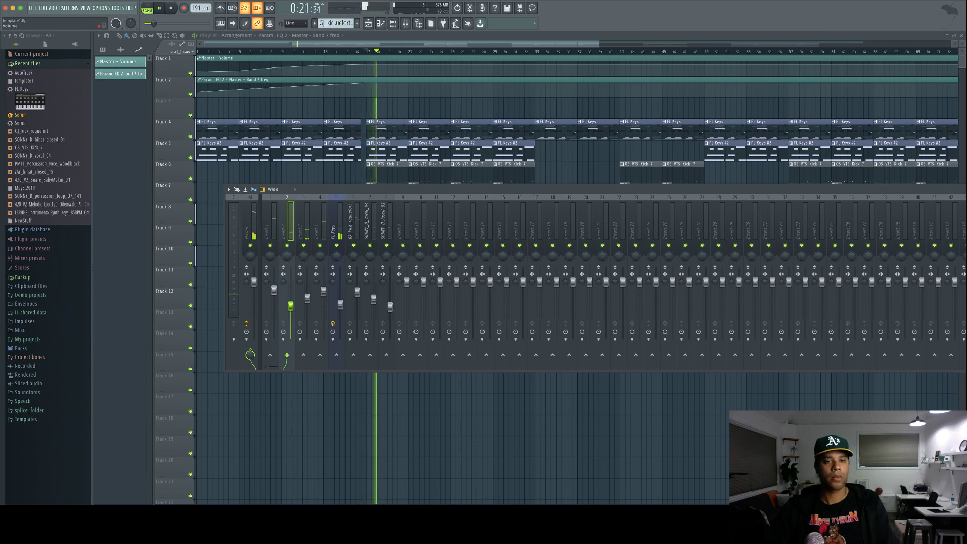
{"action": "left_click_drag", "start_coordinate": [390, 305], "coordinate": [389, 305]}
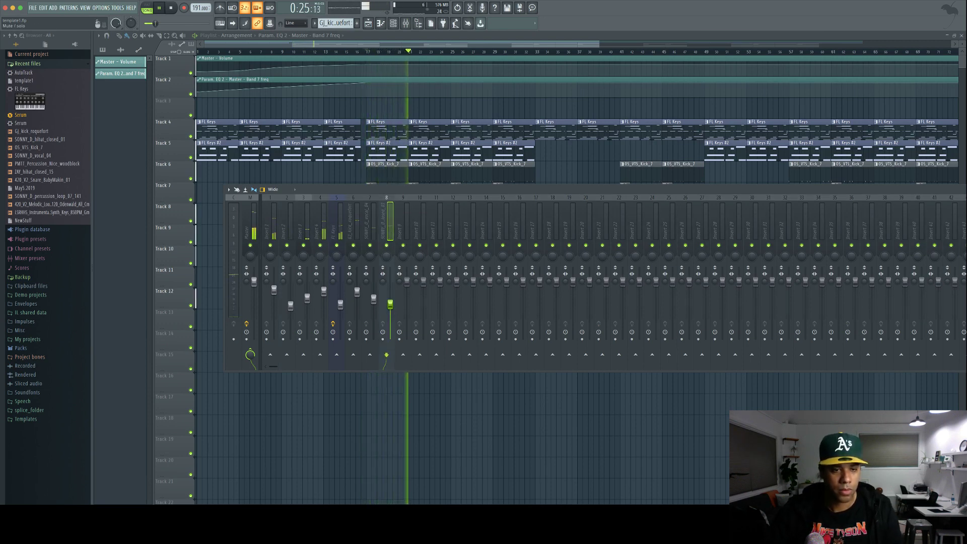
{"action": "left_click_drag", "start_coordinate": [307, 298], "coordinate": [307, 306]}
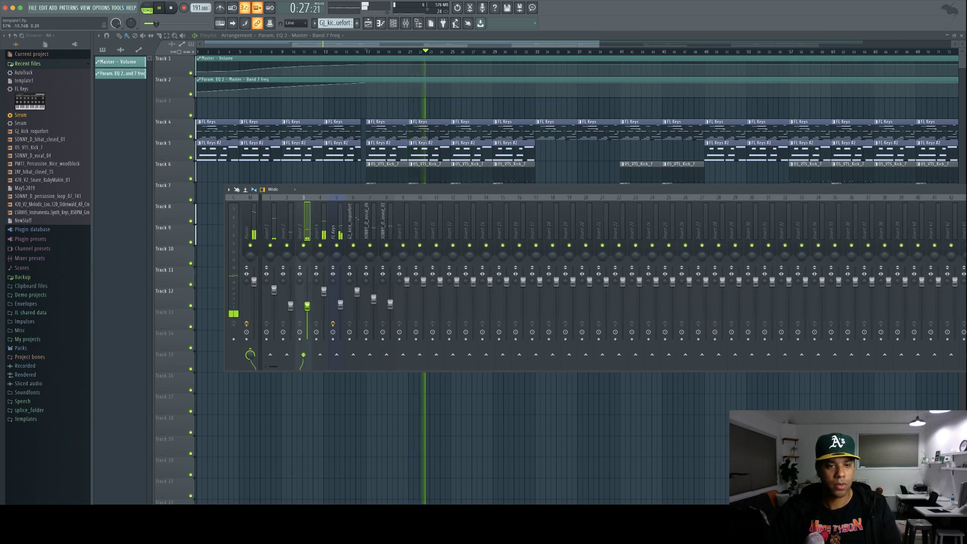
{"action": "left_click", "coordinate": [249, 227]}
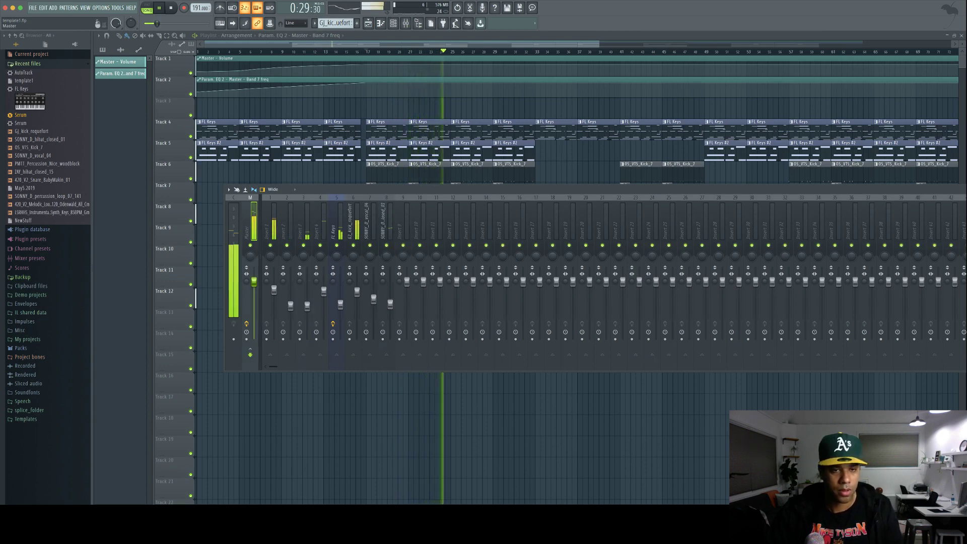
Solo the GJ_kick_roquefort track to lower its fader slightly, restore all tracks, and reposition the mixer so its effect slots show
{"action": "left_click_drag", "start_coordinate": [352, 189], "coordinate": [314, 149]}
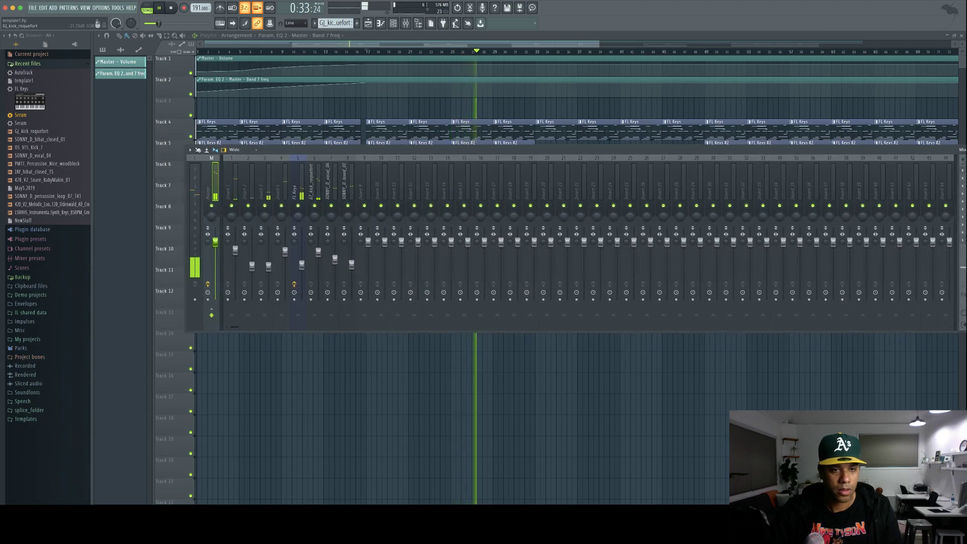
{"action": "right_click", "coordinate": [314, 206]}
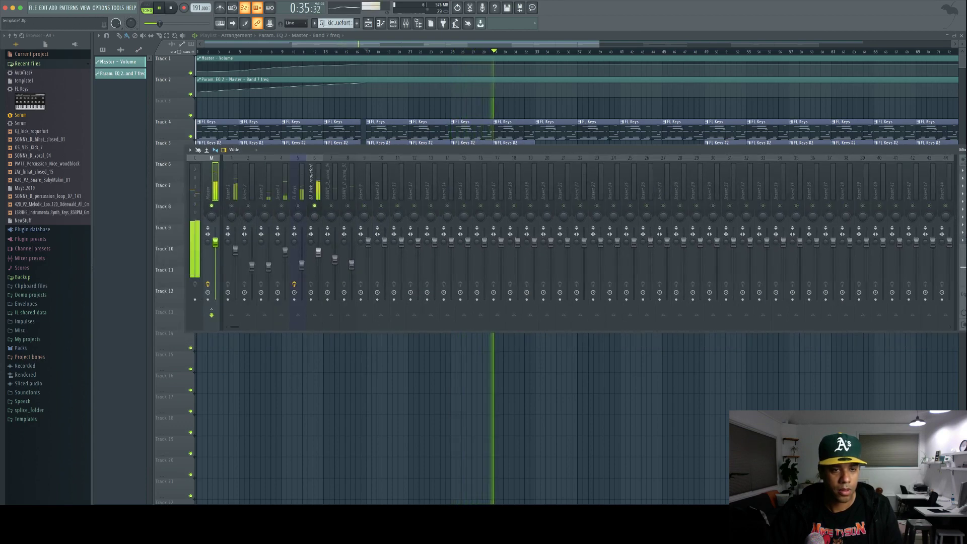
{"action": "left_click_drag", "start_coordinate": [318, 252], "coordinate": [317, 256]}
{"action": "right_click", "coordinate": [314, 205]}
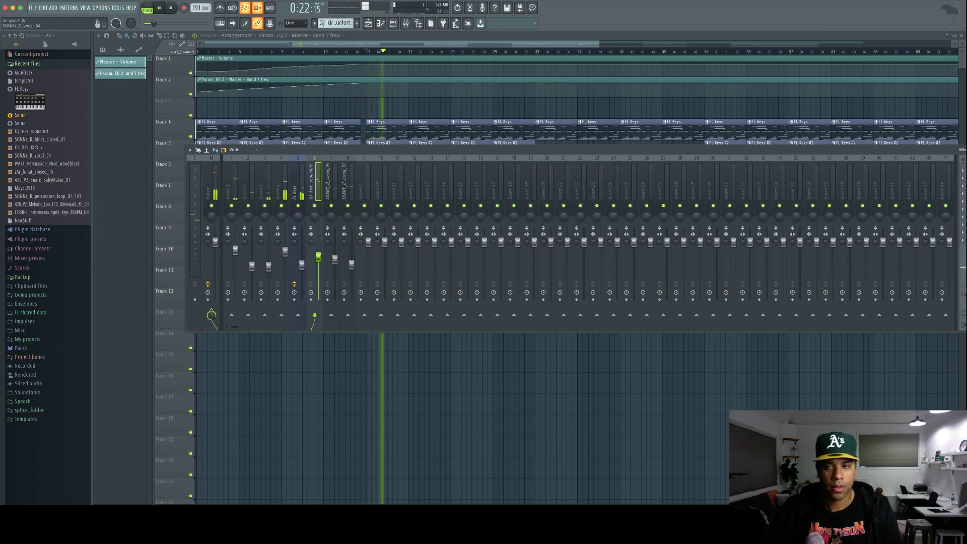
{"action": "left_click_drag", "start_coordinate": [352, 150], "coordinate": [298, 172]}
{"action": "key", "text": "space"}
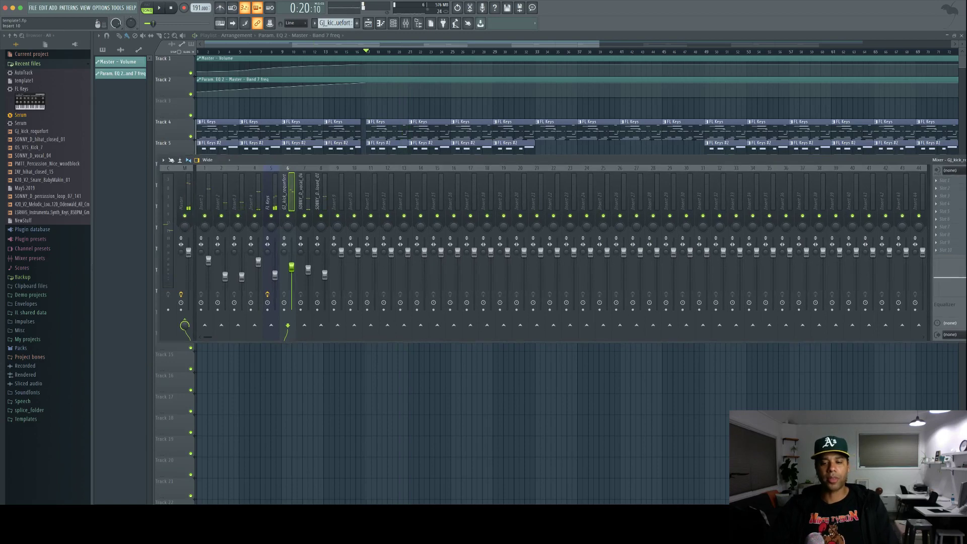